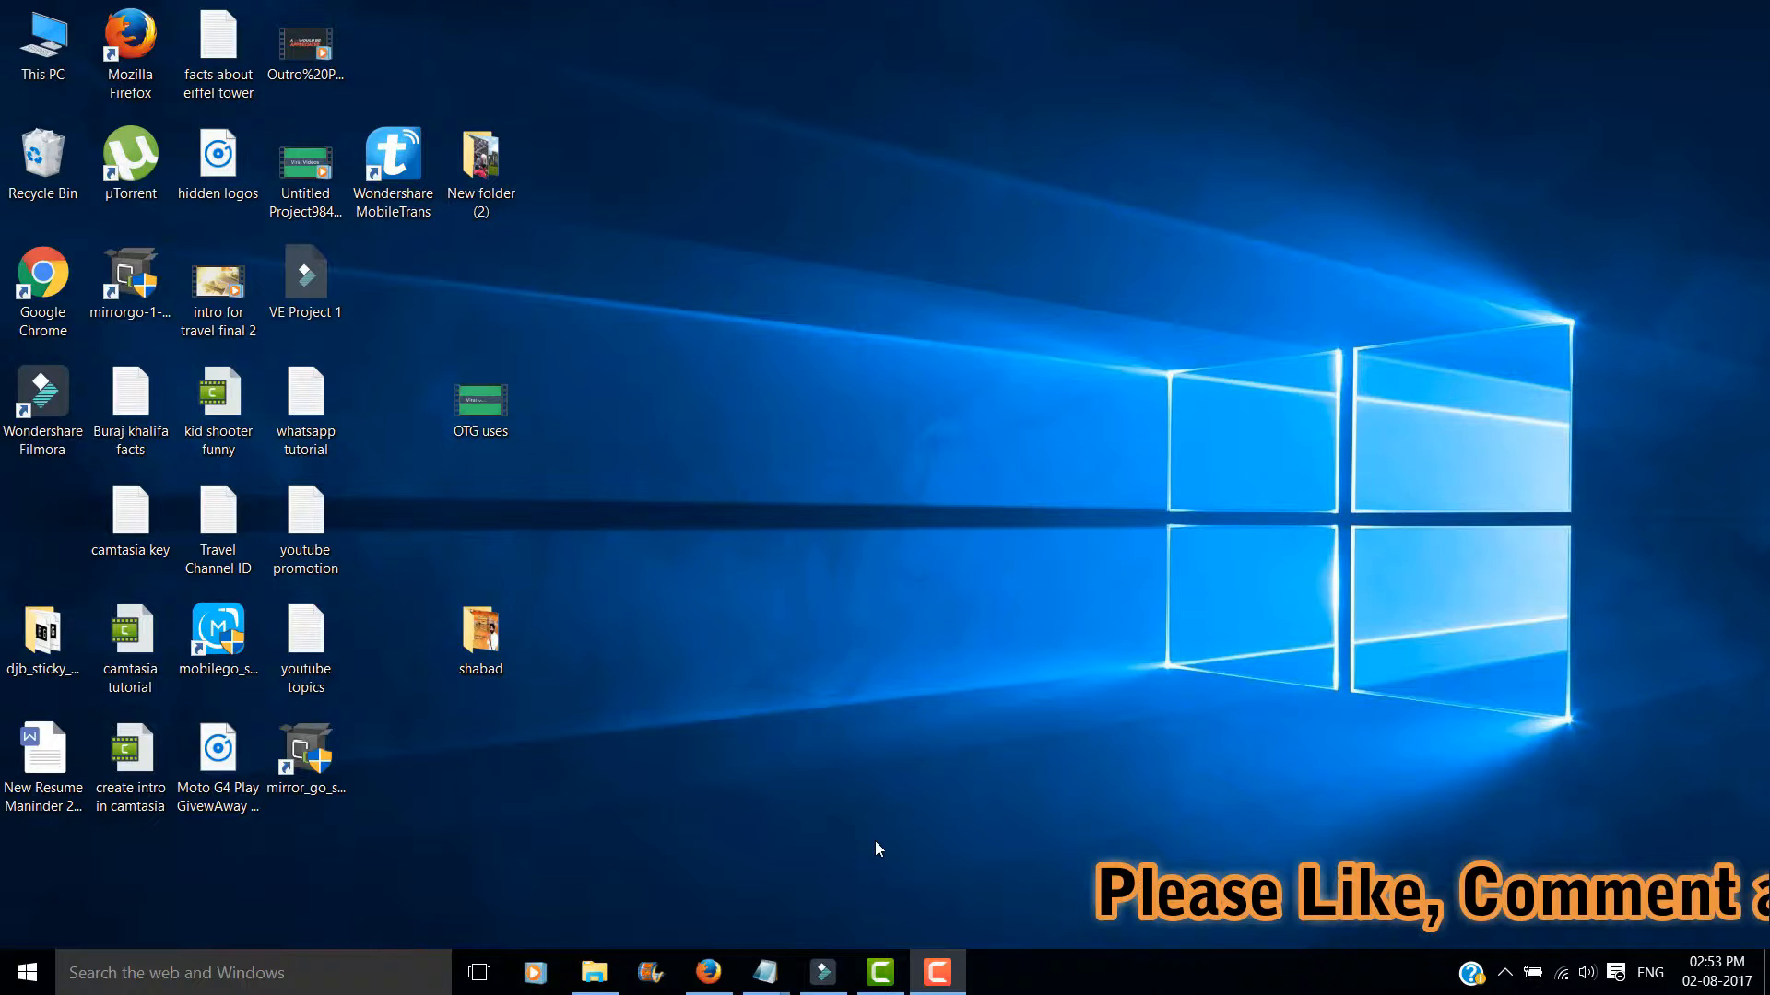
- Bring Filmora forward, rewind the playhead to the start and play then pause the preview
left_click(823, 972)
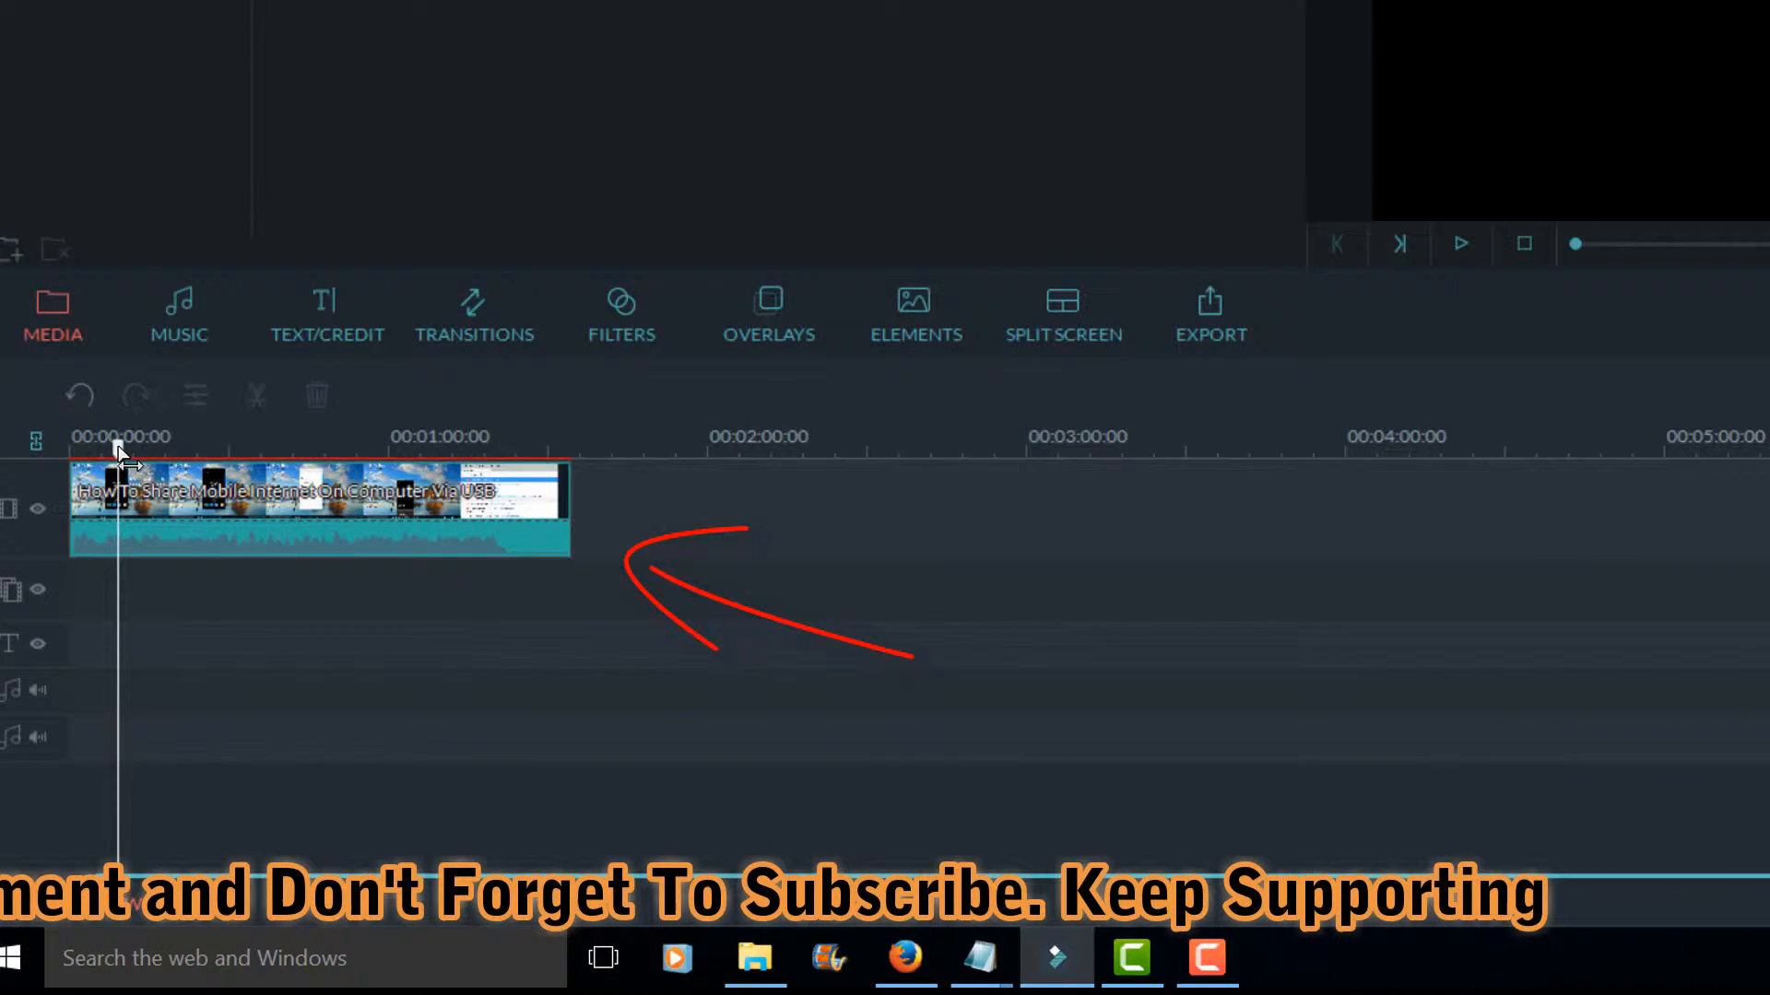
left_click_drag(121, 450, 69, 450)
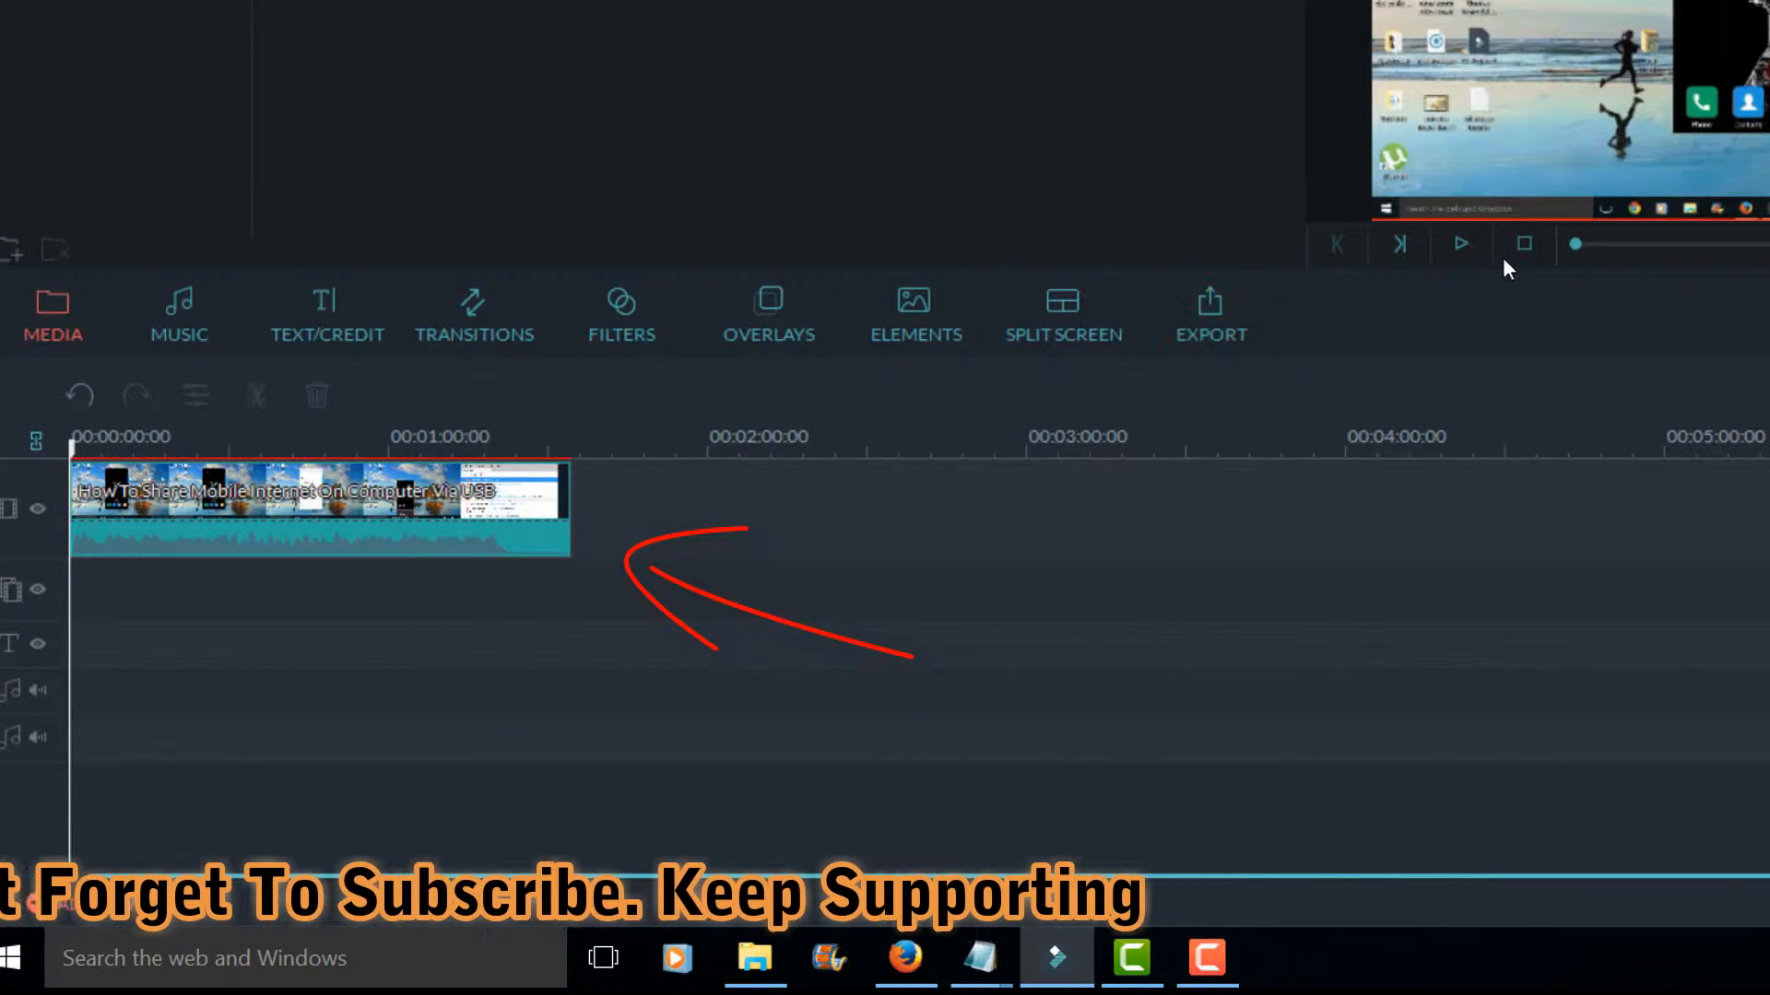
left_click(1460, 243)
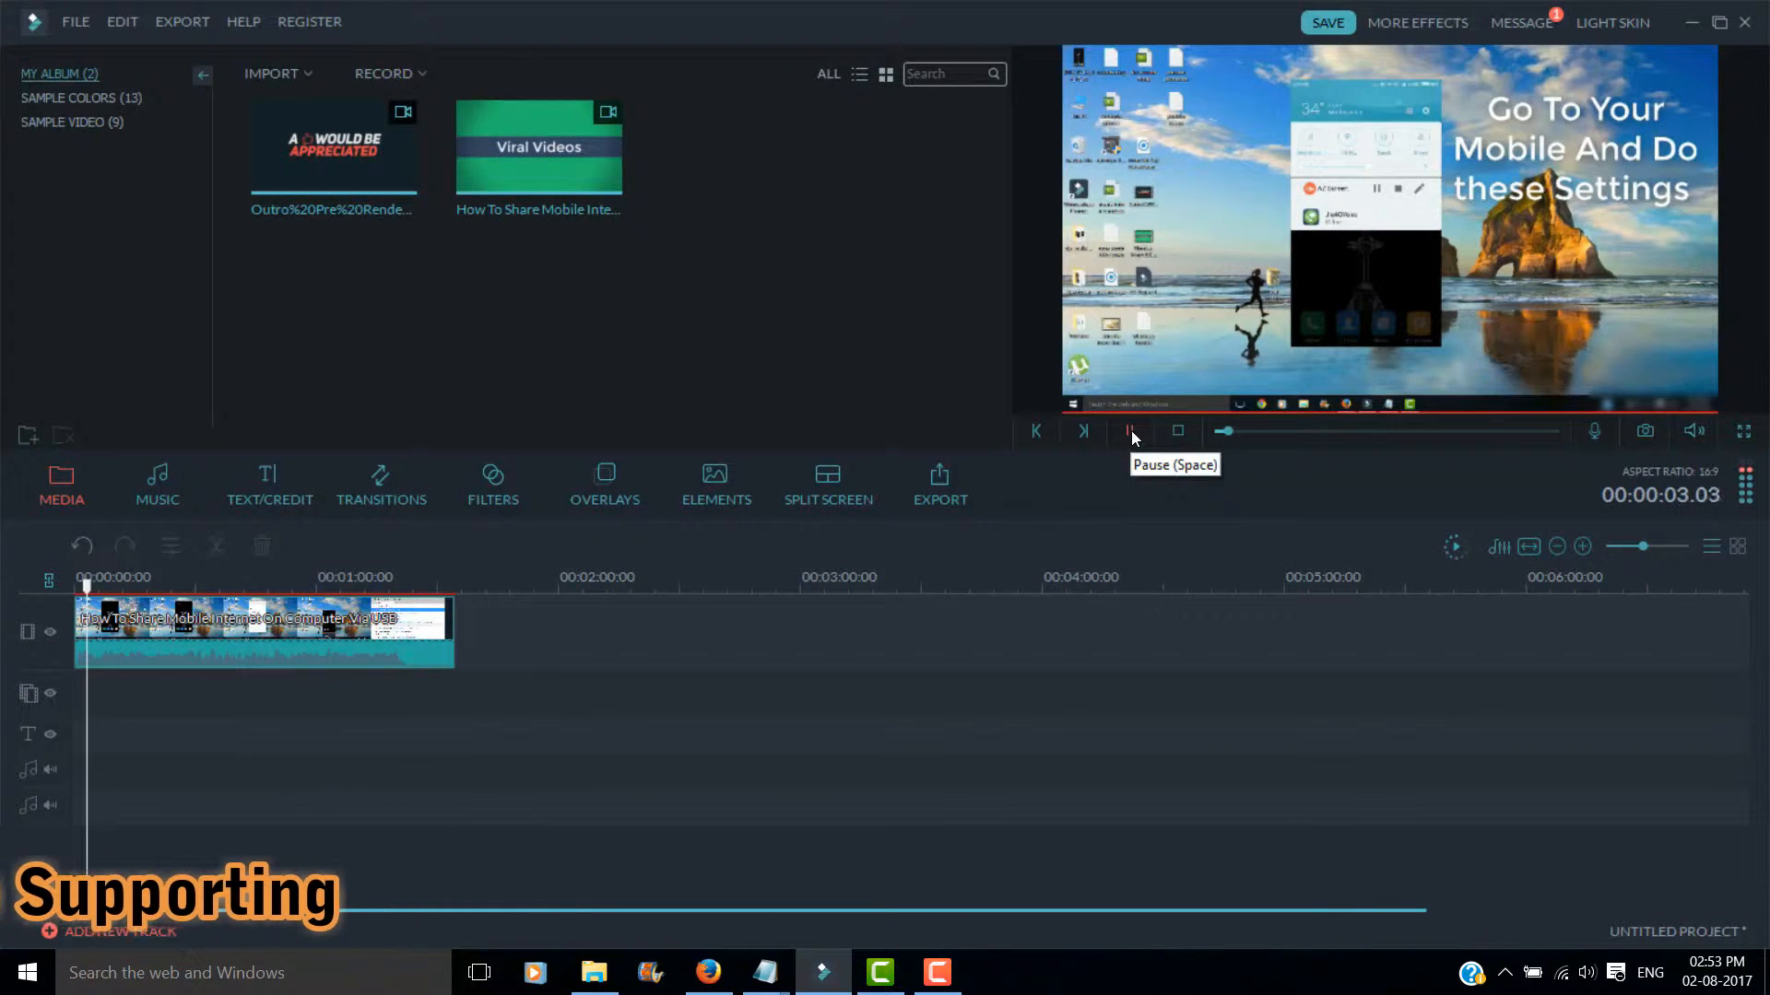
left_click(1132, 433)
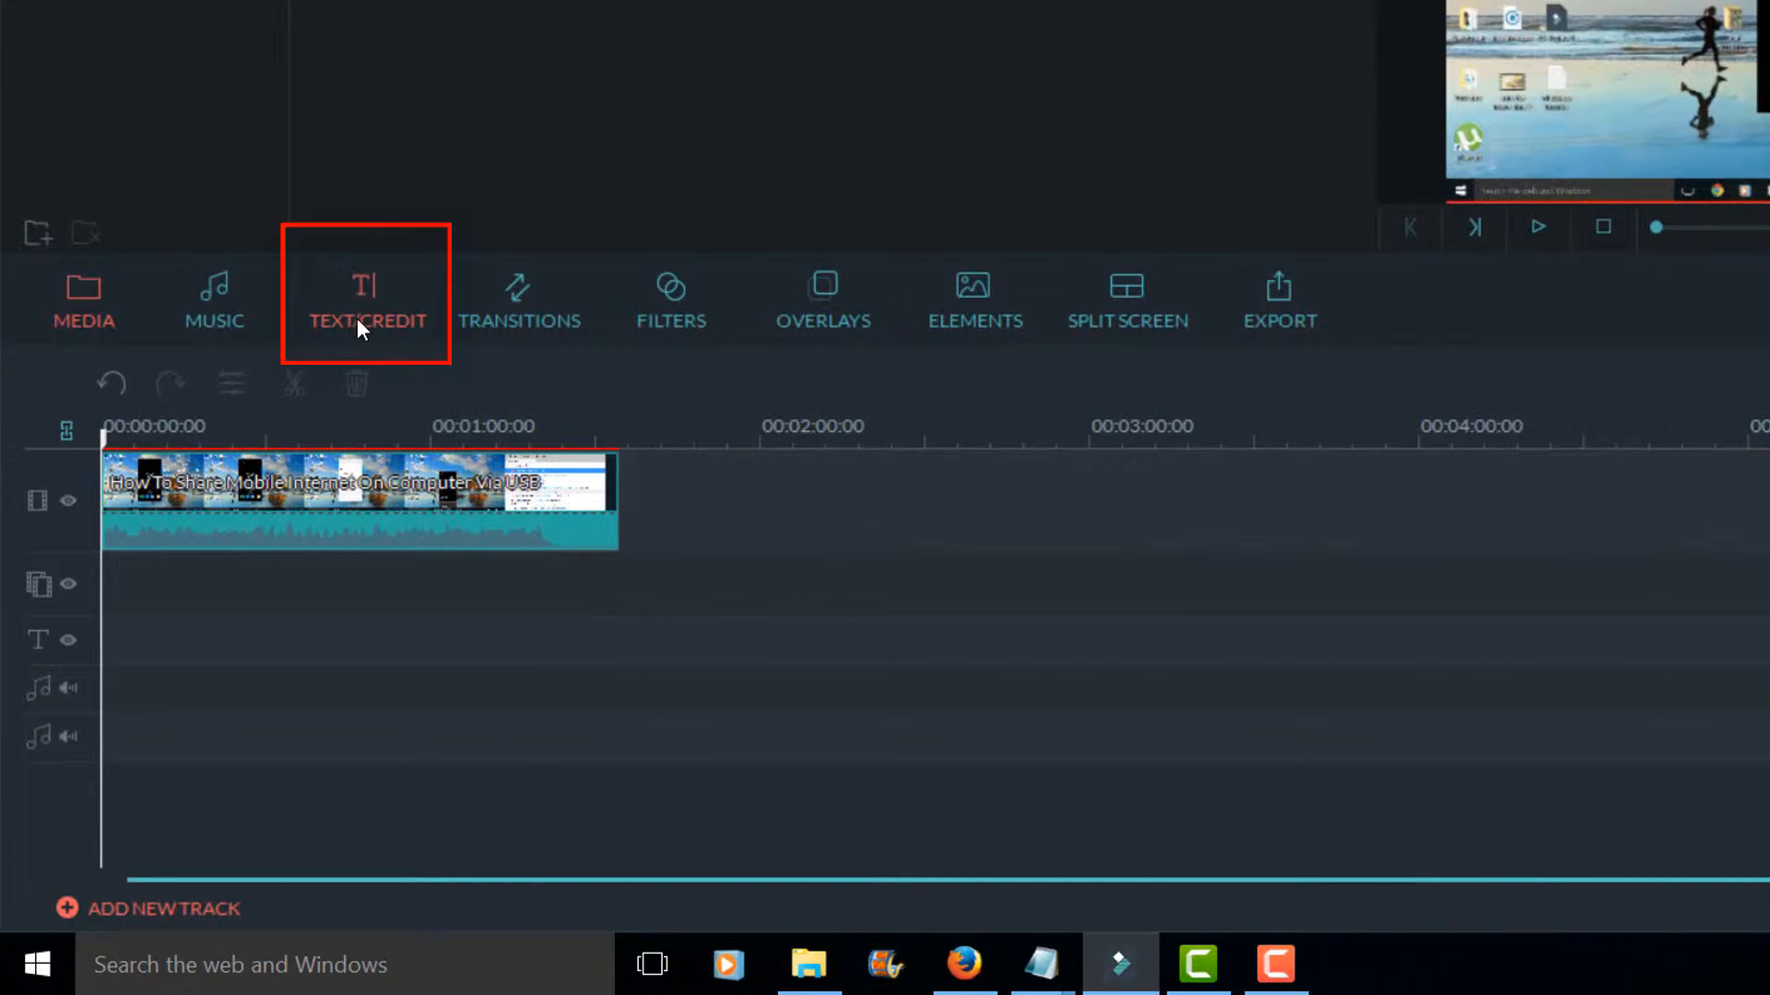
- Add the Subtitles 7 template to the text track and delete its first placeholder line
left_click(399, 318)
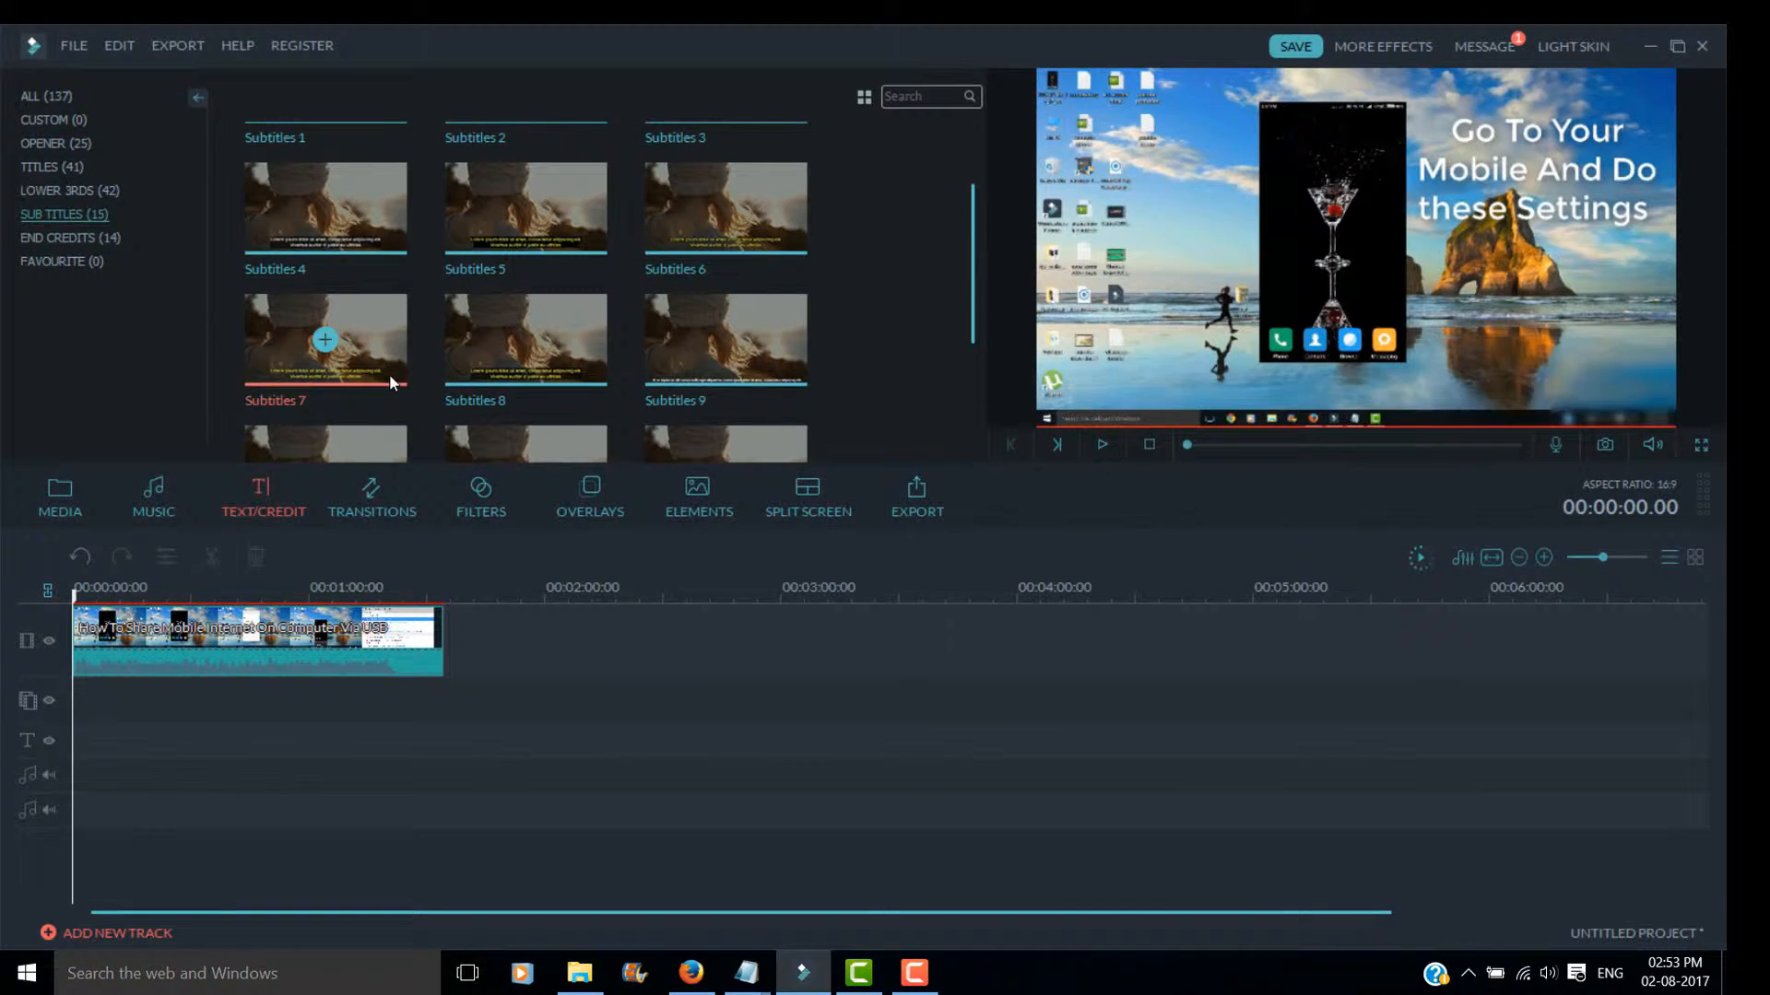
double_click(327, 342)
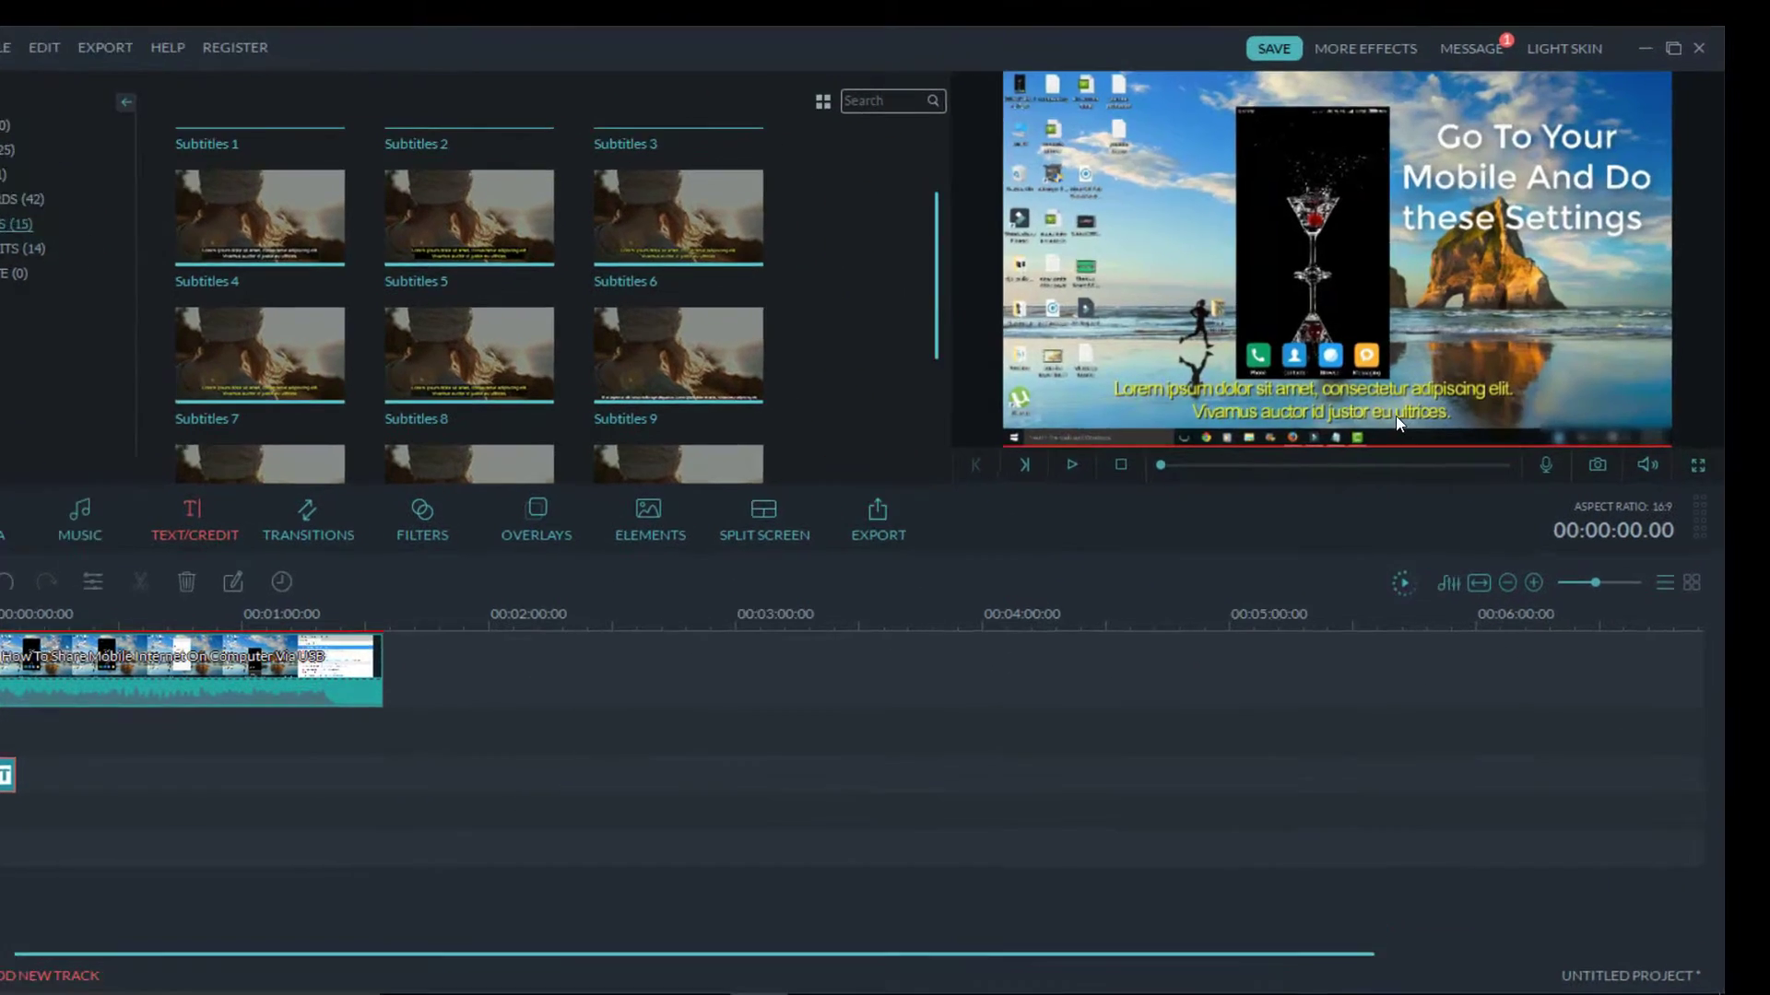
double_click(1395, 407)
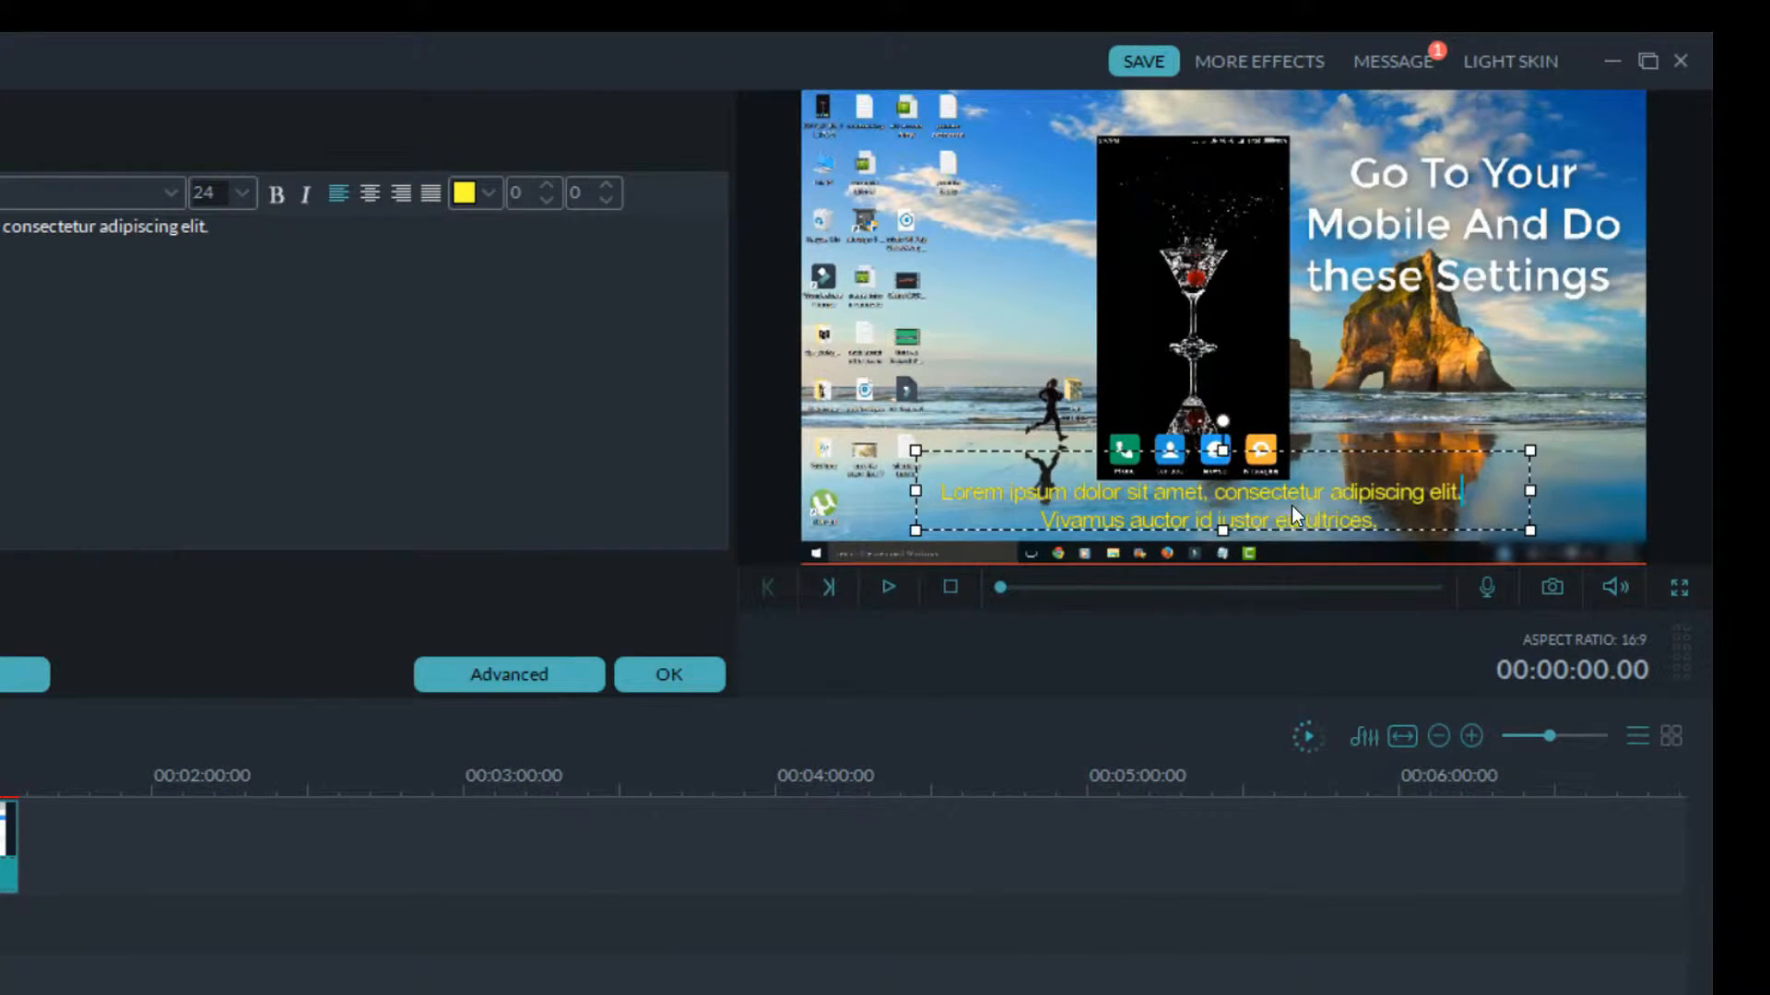
key("shift+Home")
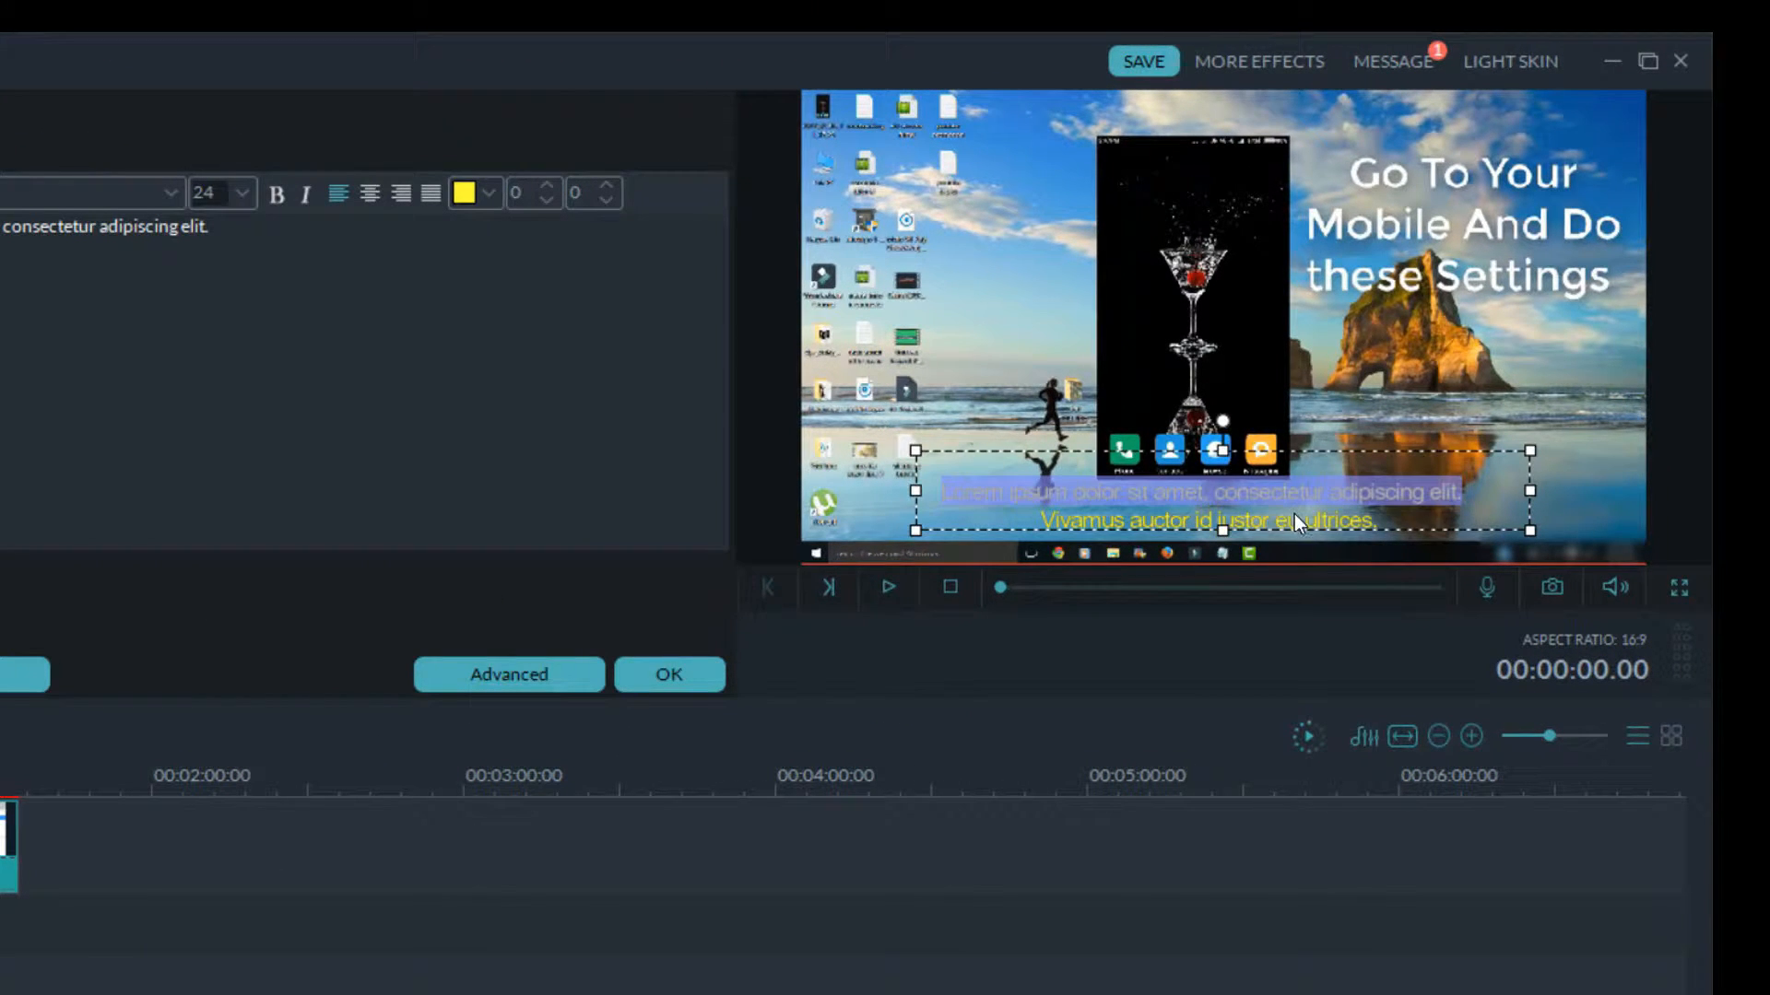
key("Delete")
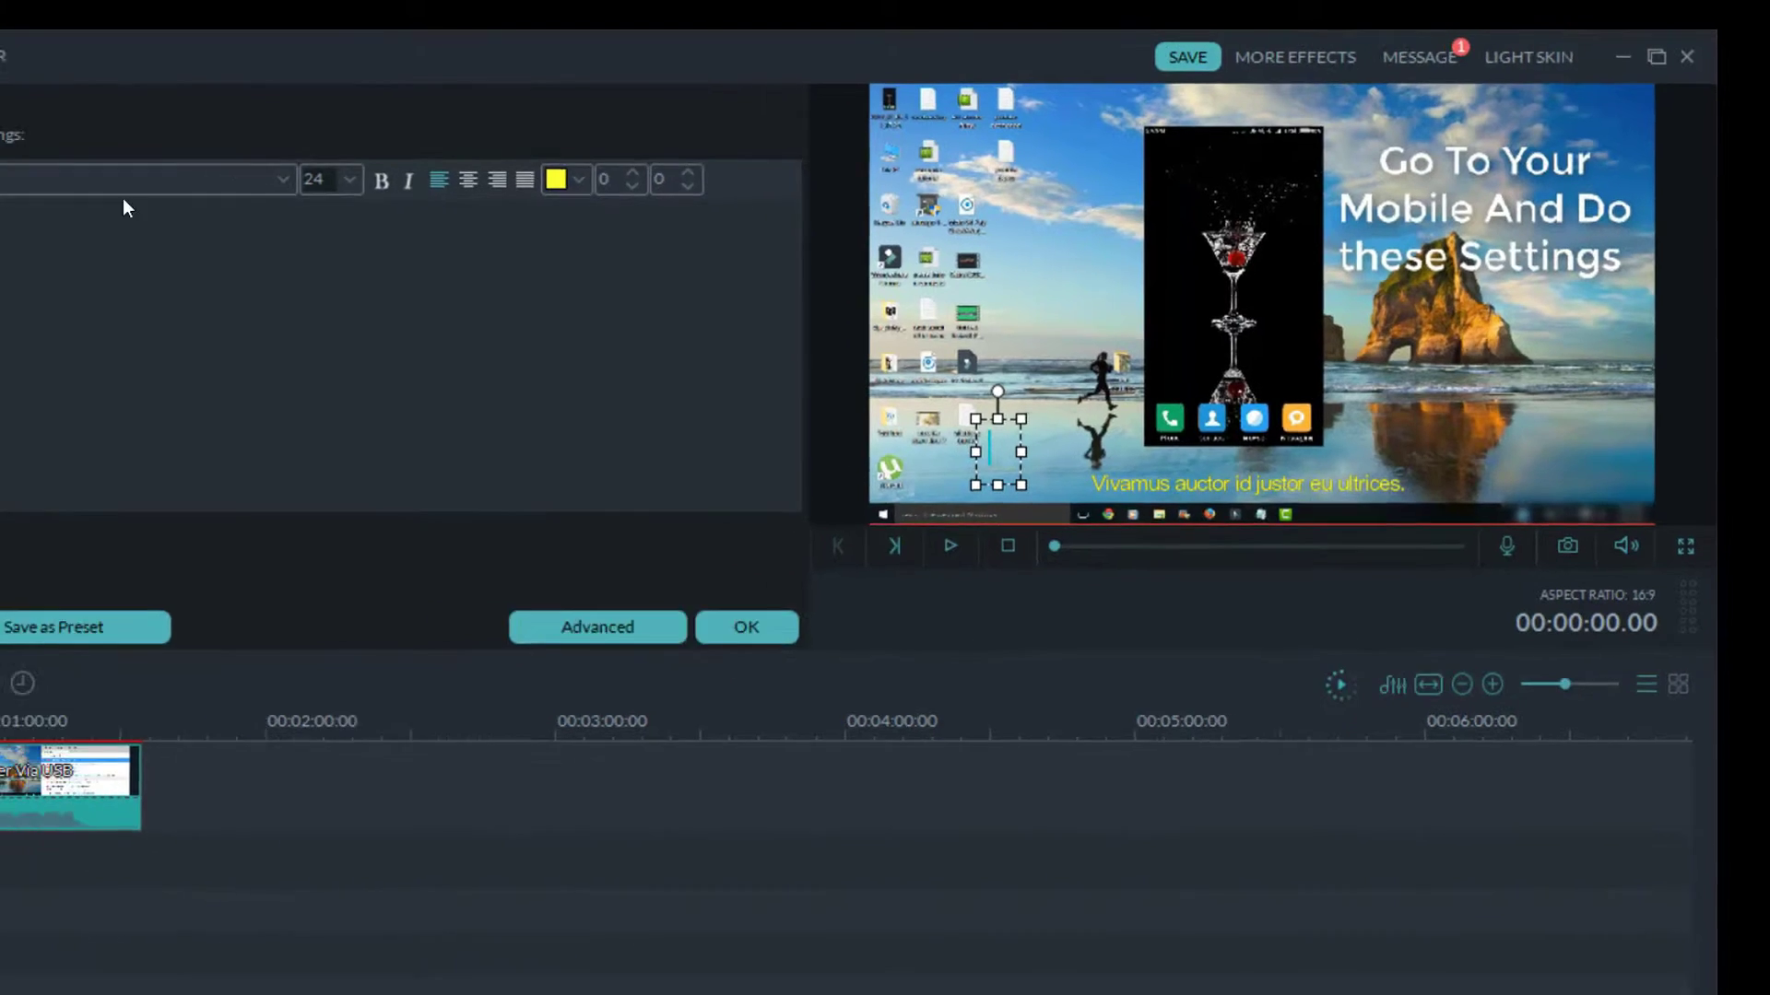
- Style the subtitle as white Bebas text reading 'Viral Videos' at size 36
left_click(387, 124)
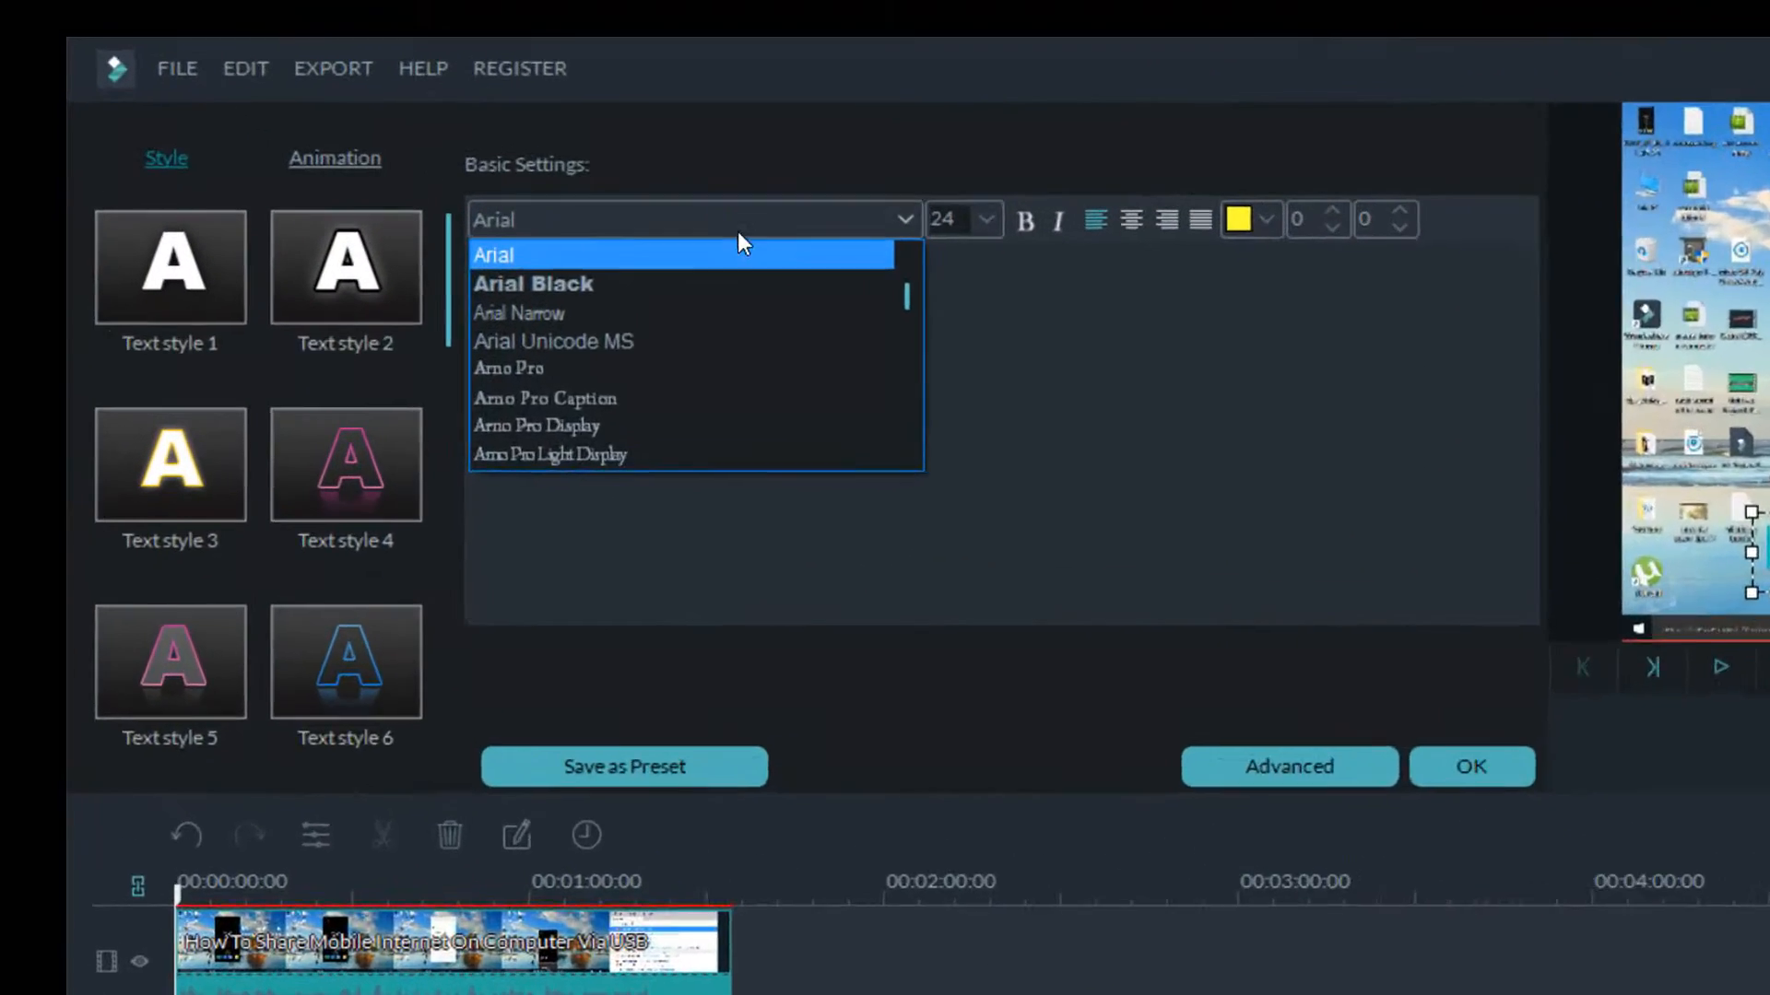
scroll(737, 241, "down", 5)
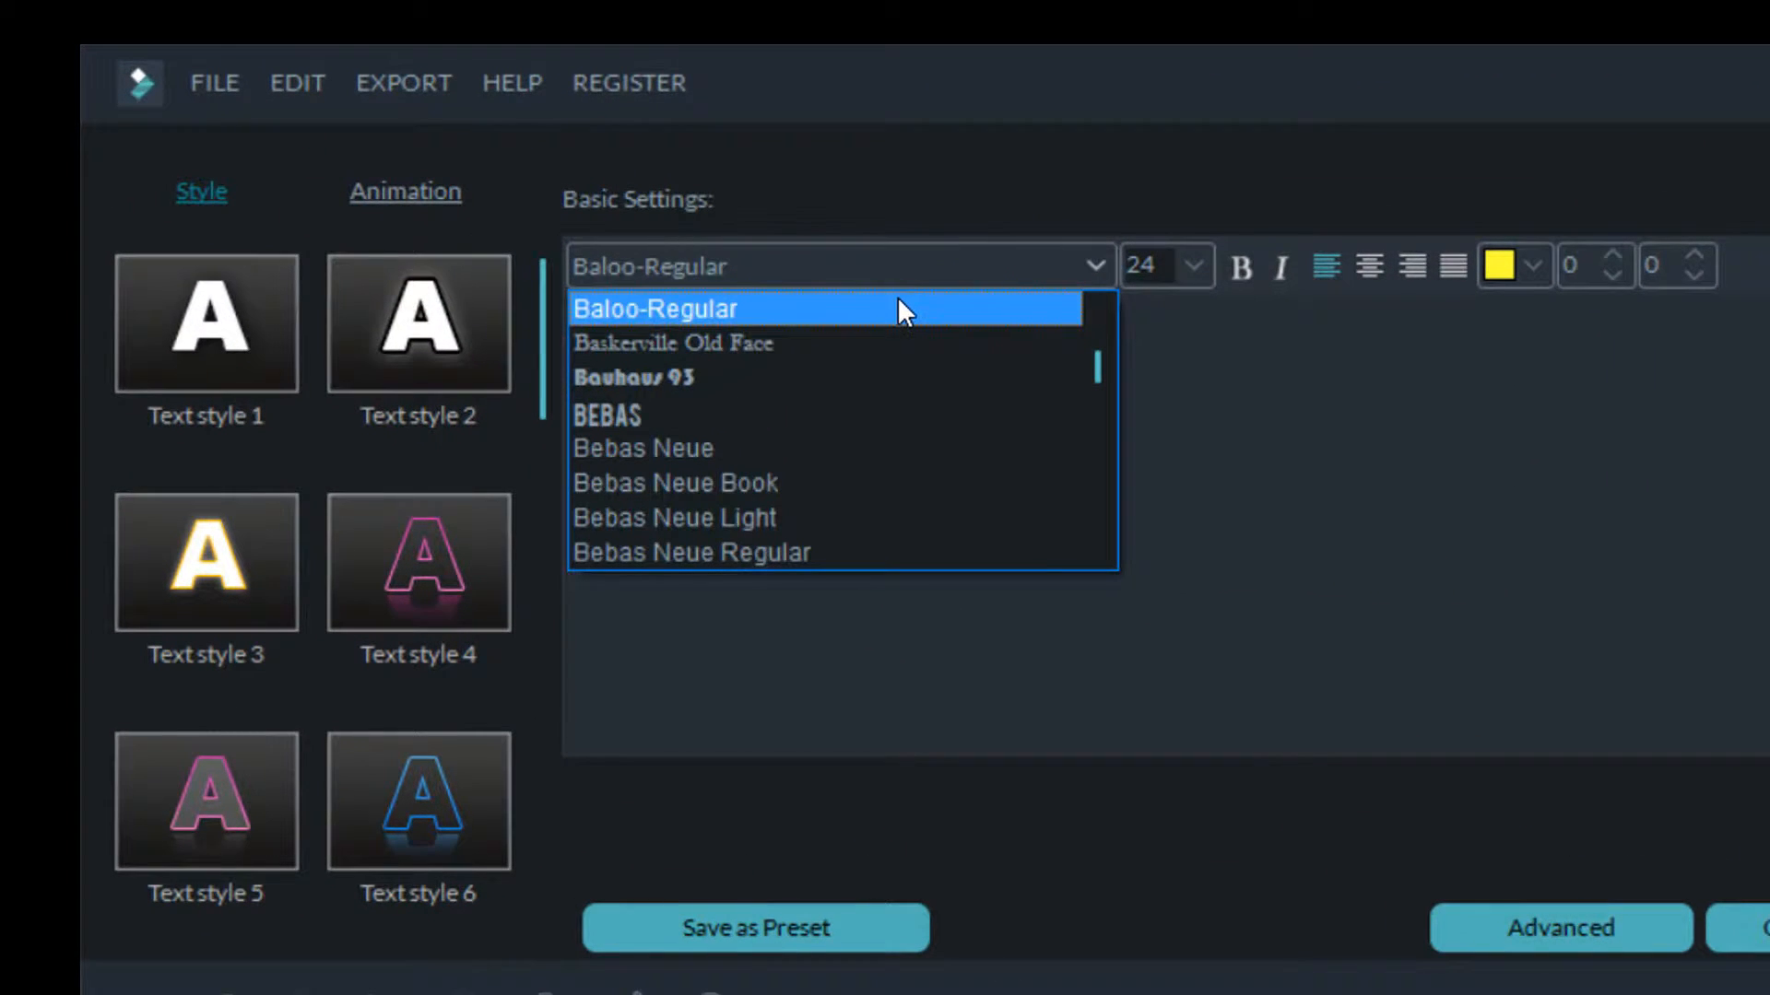
left_click(734, 413)
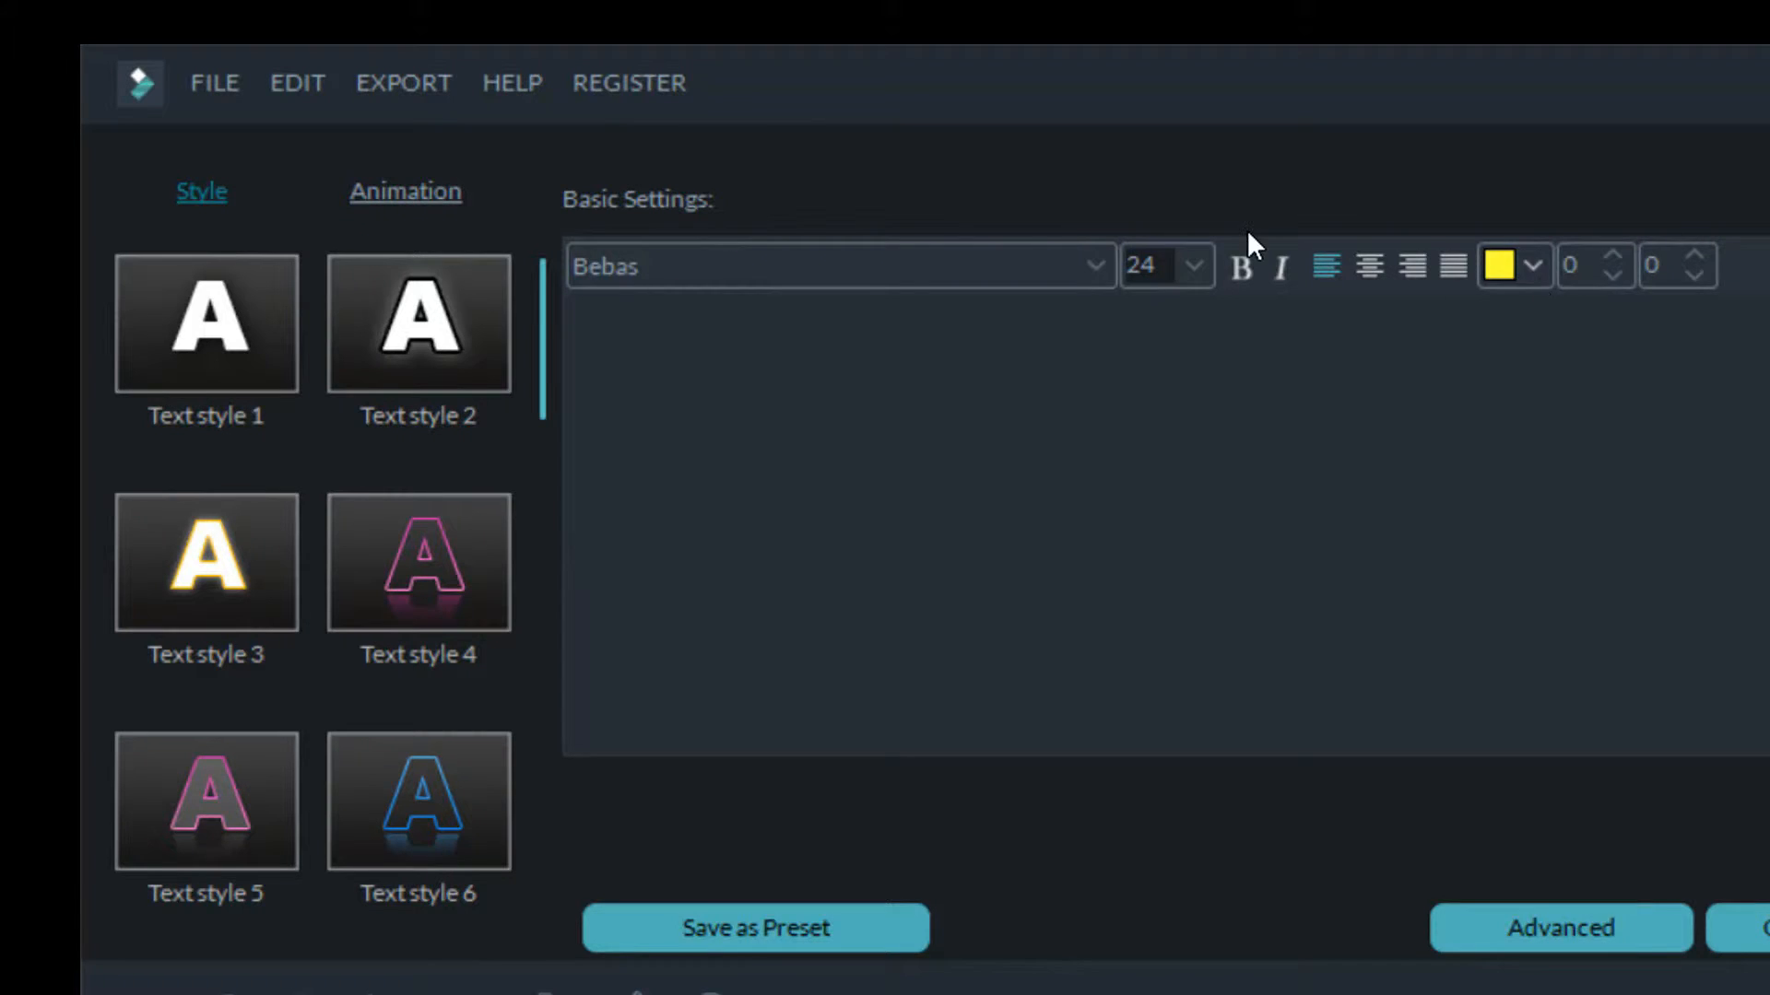
left_click(1532, 265)
left_click(1729, 440)
left_click(898, 318)
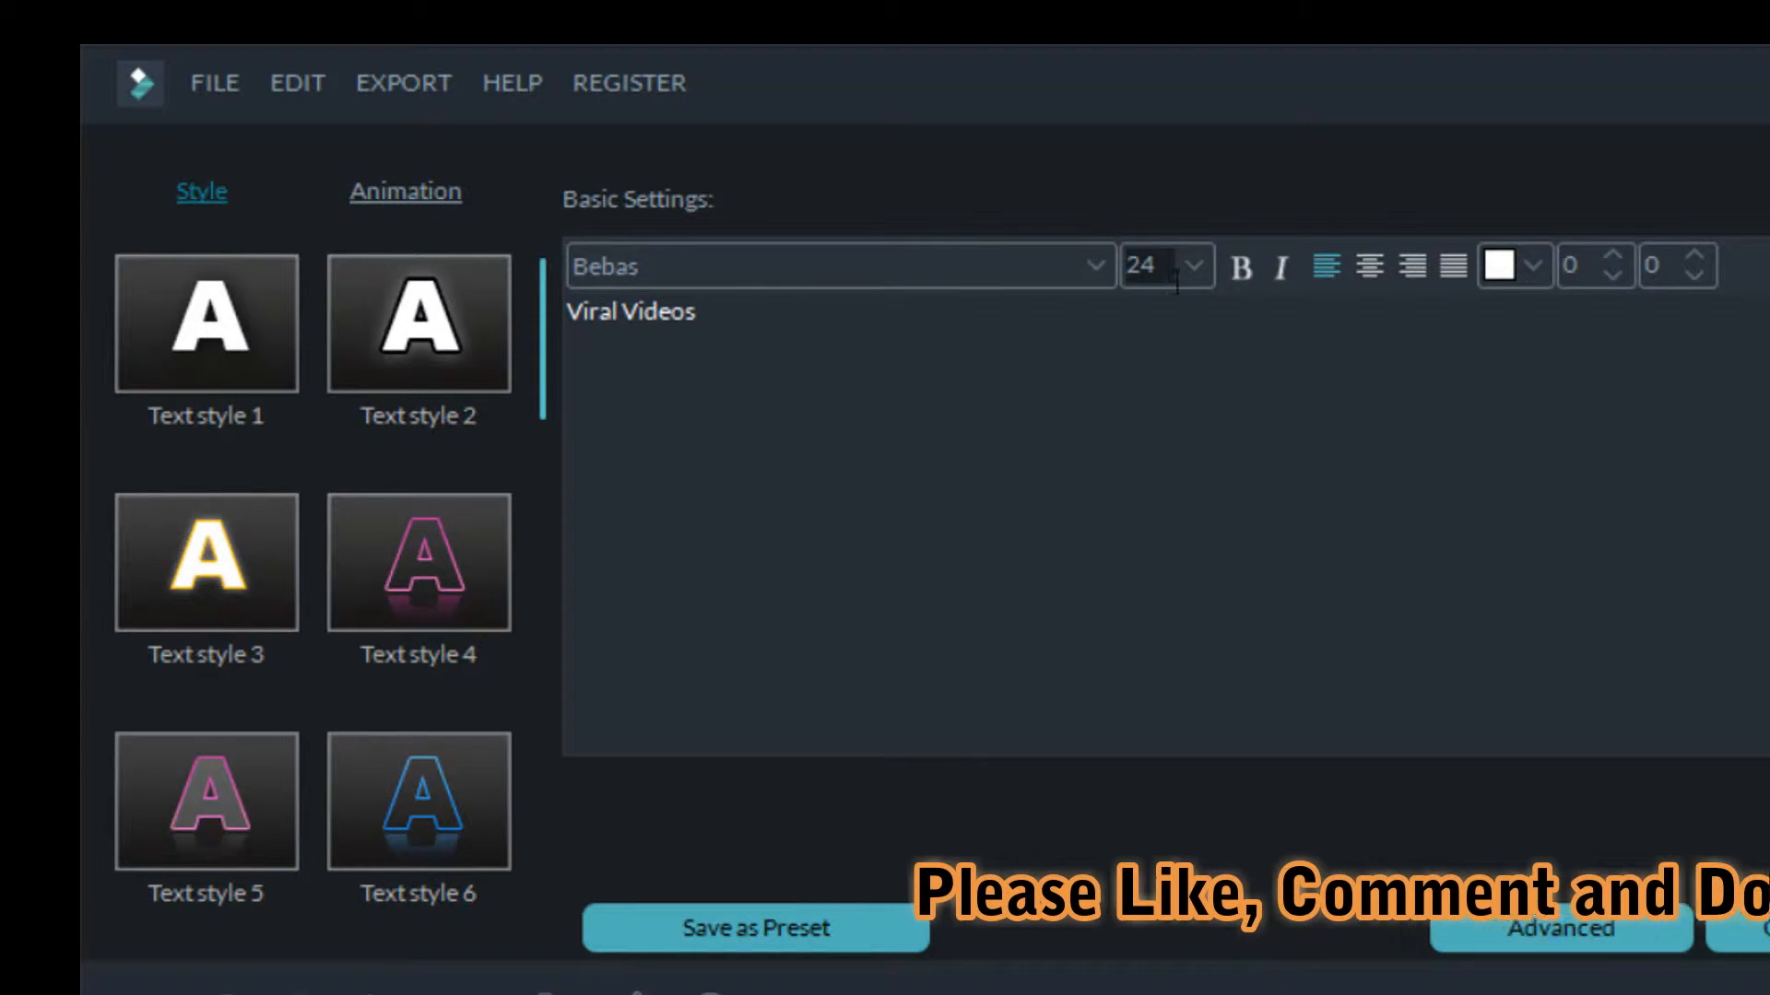
left_click(1169, 265)
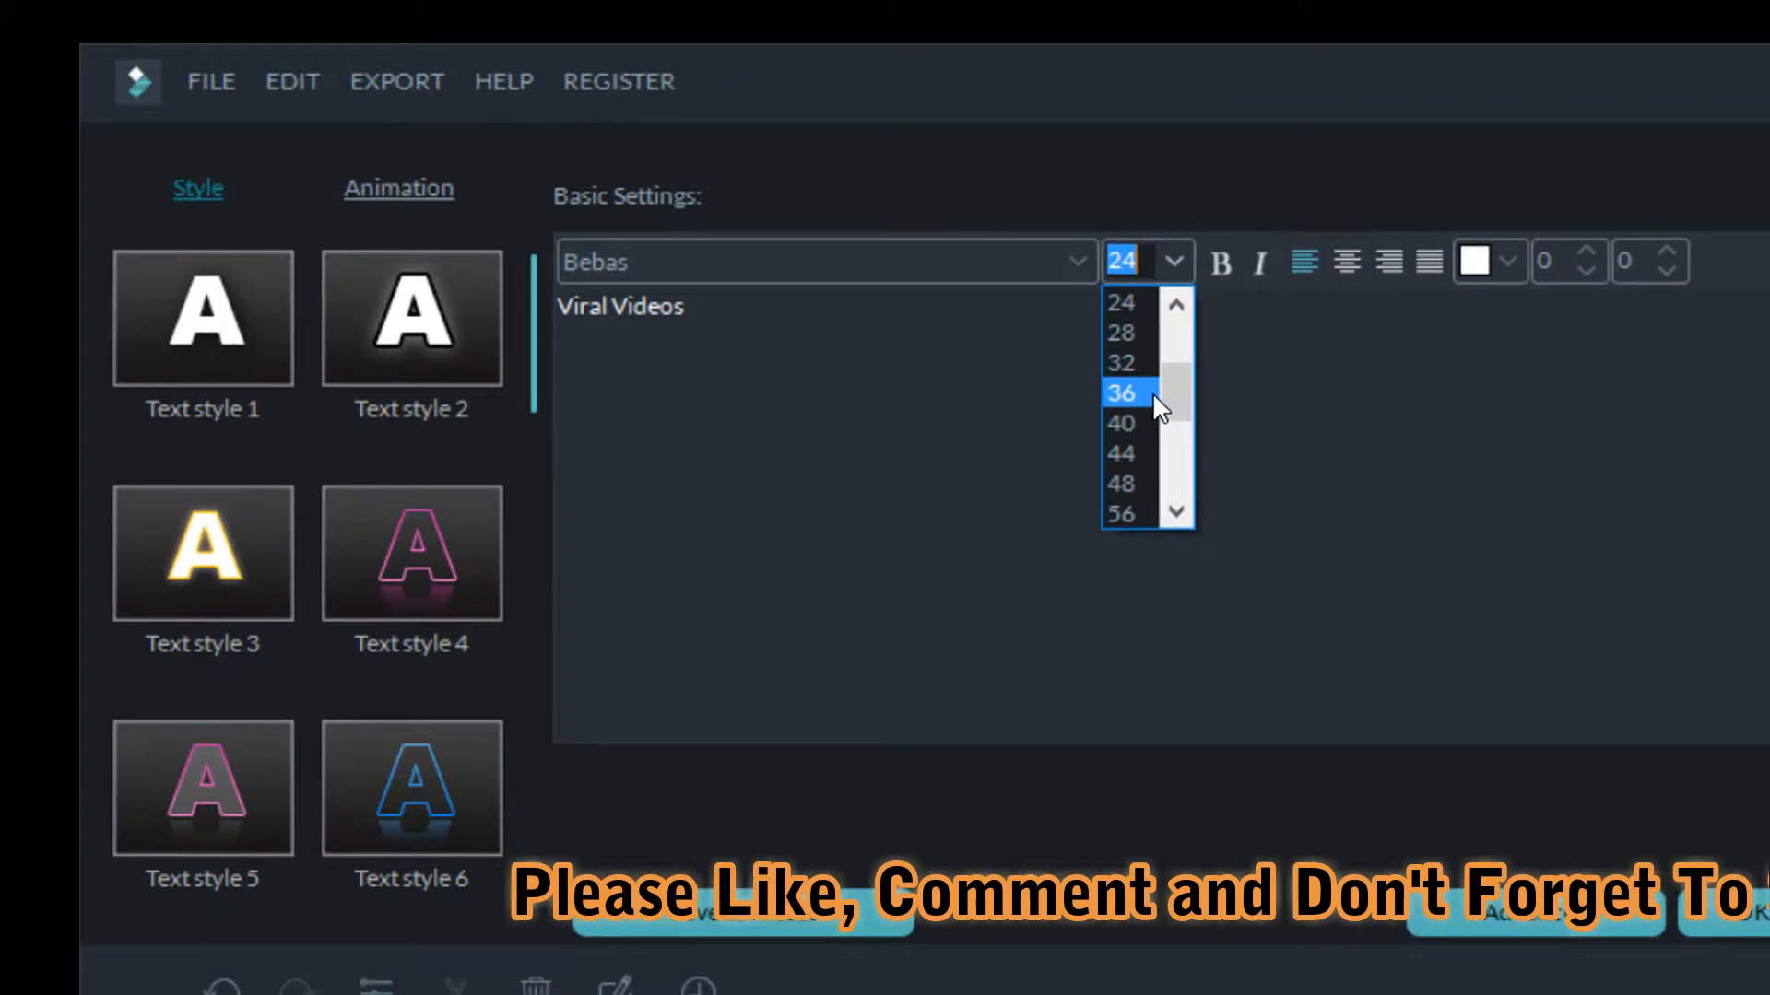
left_click(1131, 393)
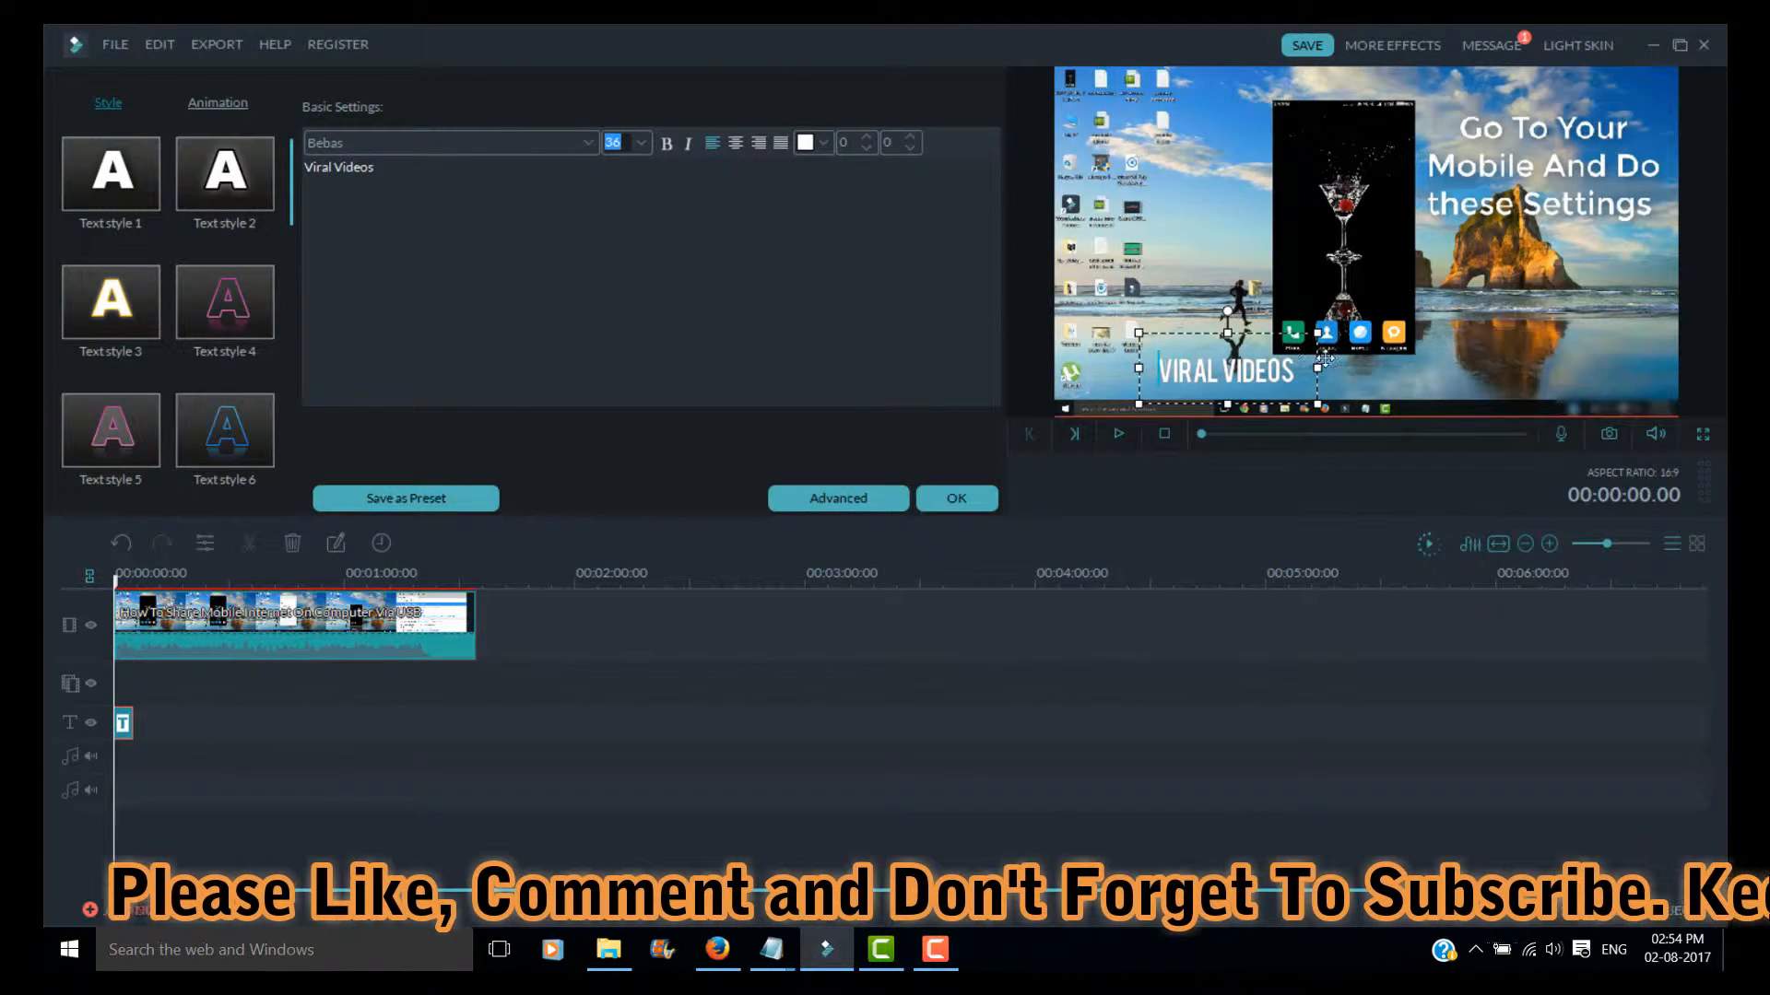
- Move the text toward the right edge and set fill opacity 33% with blur 5 in Advanced settings
left_click_drag(1321, 362, 1611, 312)
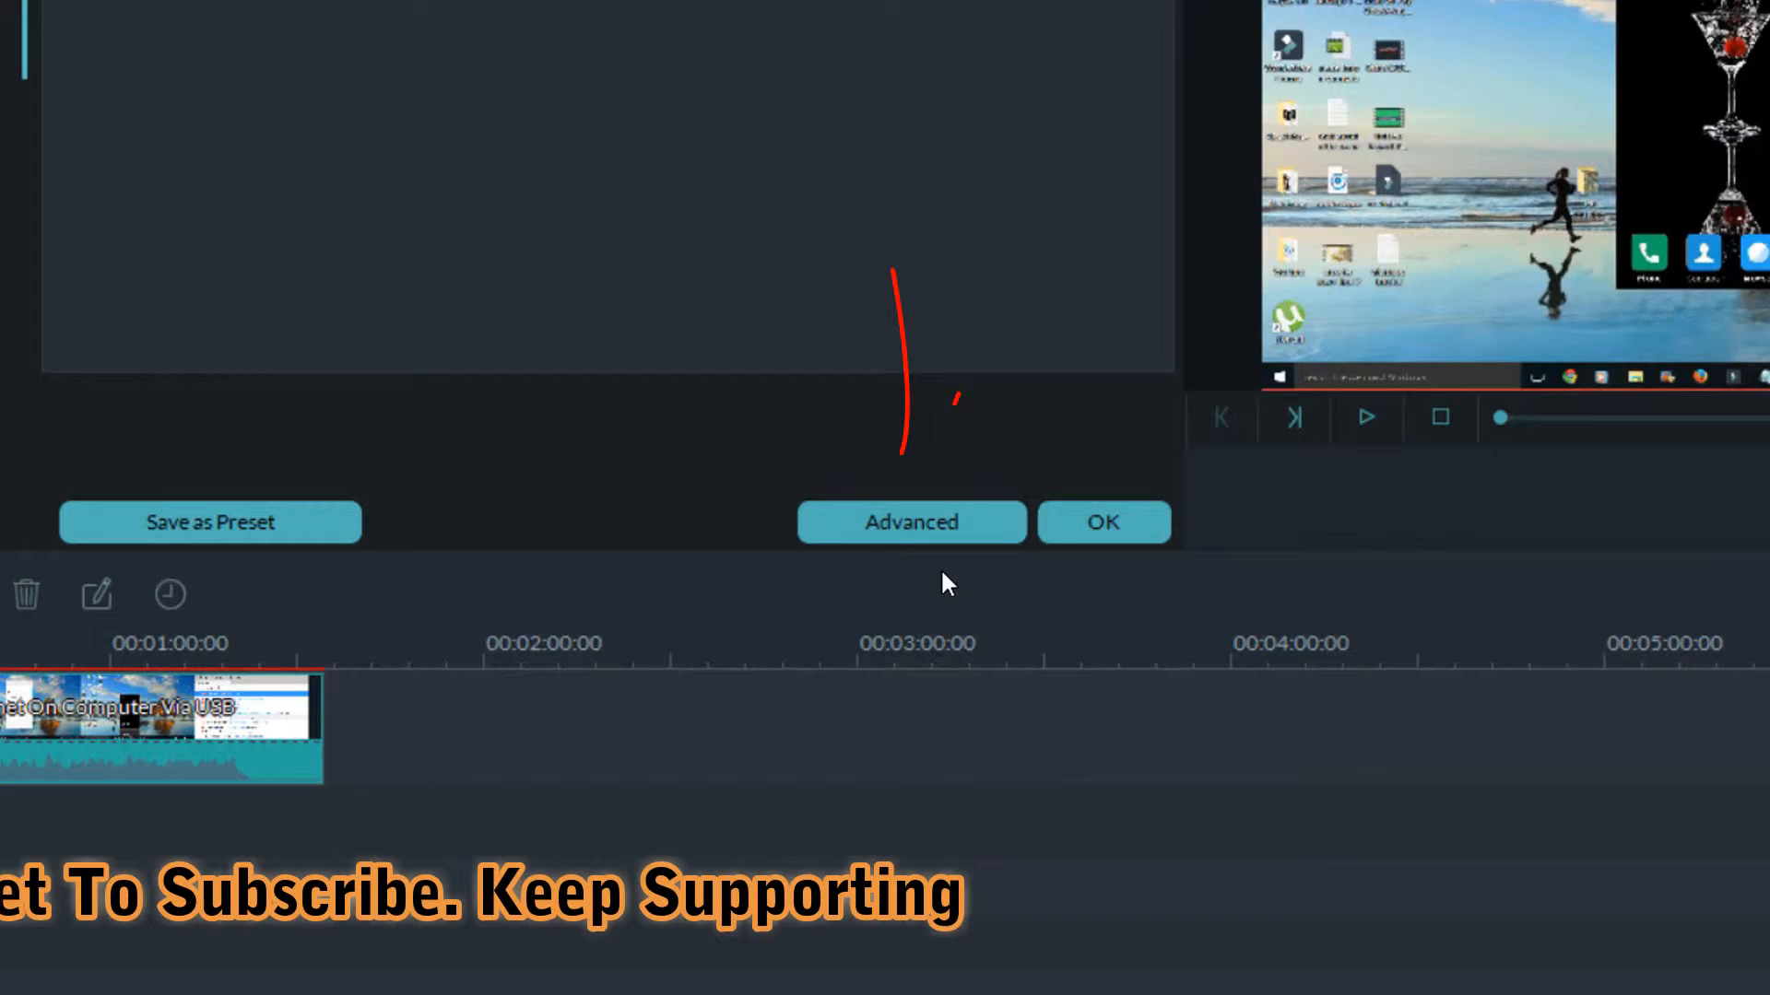
left_click(925, 521)
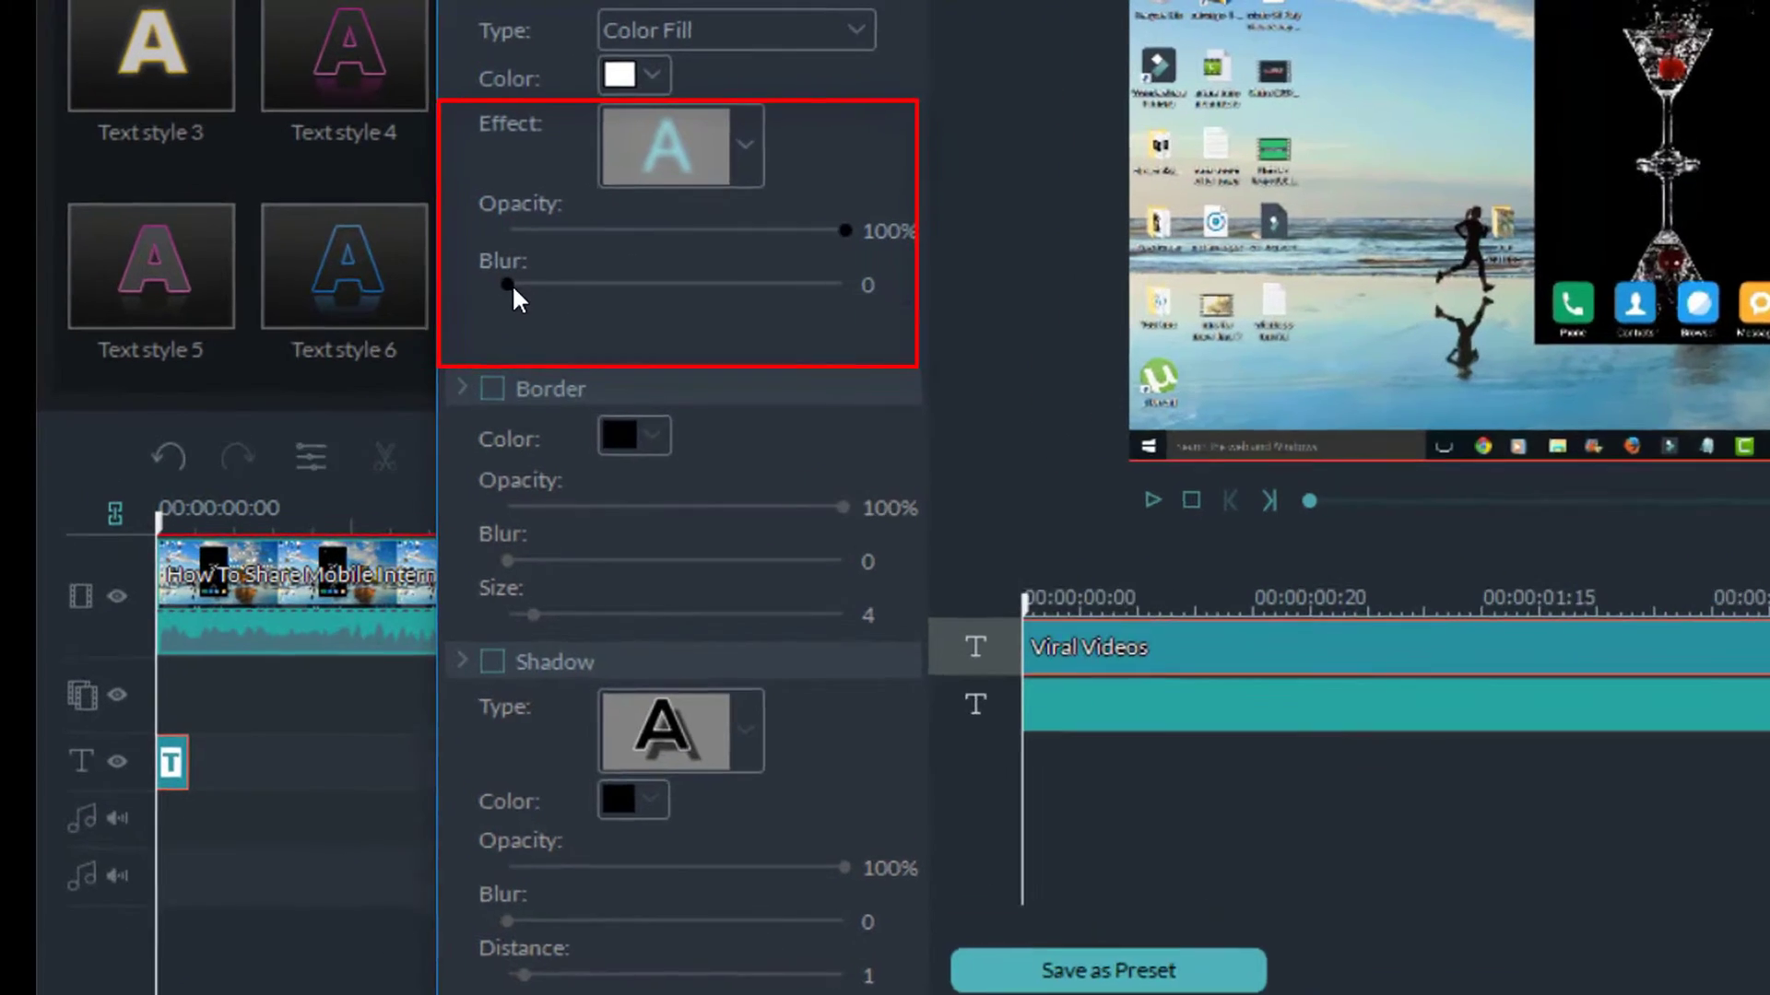
left_click_drag(513, 283, 589, 285)
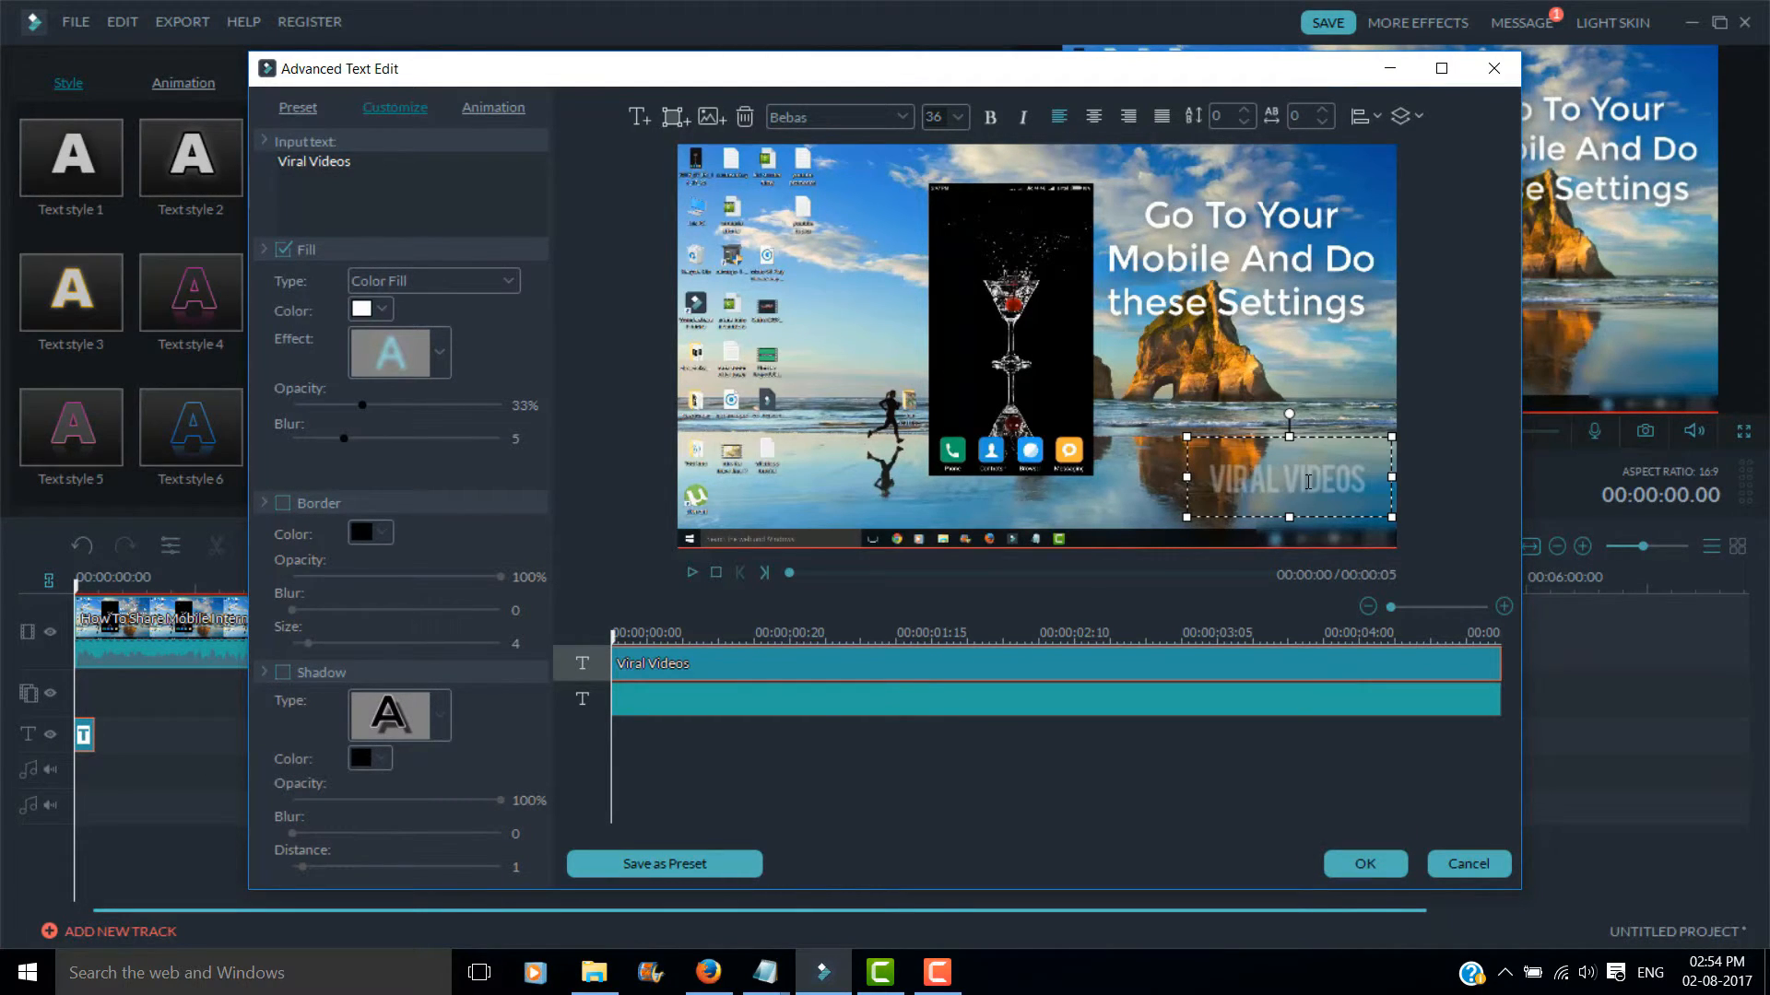
- Confirm the advanced text edit and stretch the Subtitles 7 clip out toward 1:24
left_click(1360, 866)
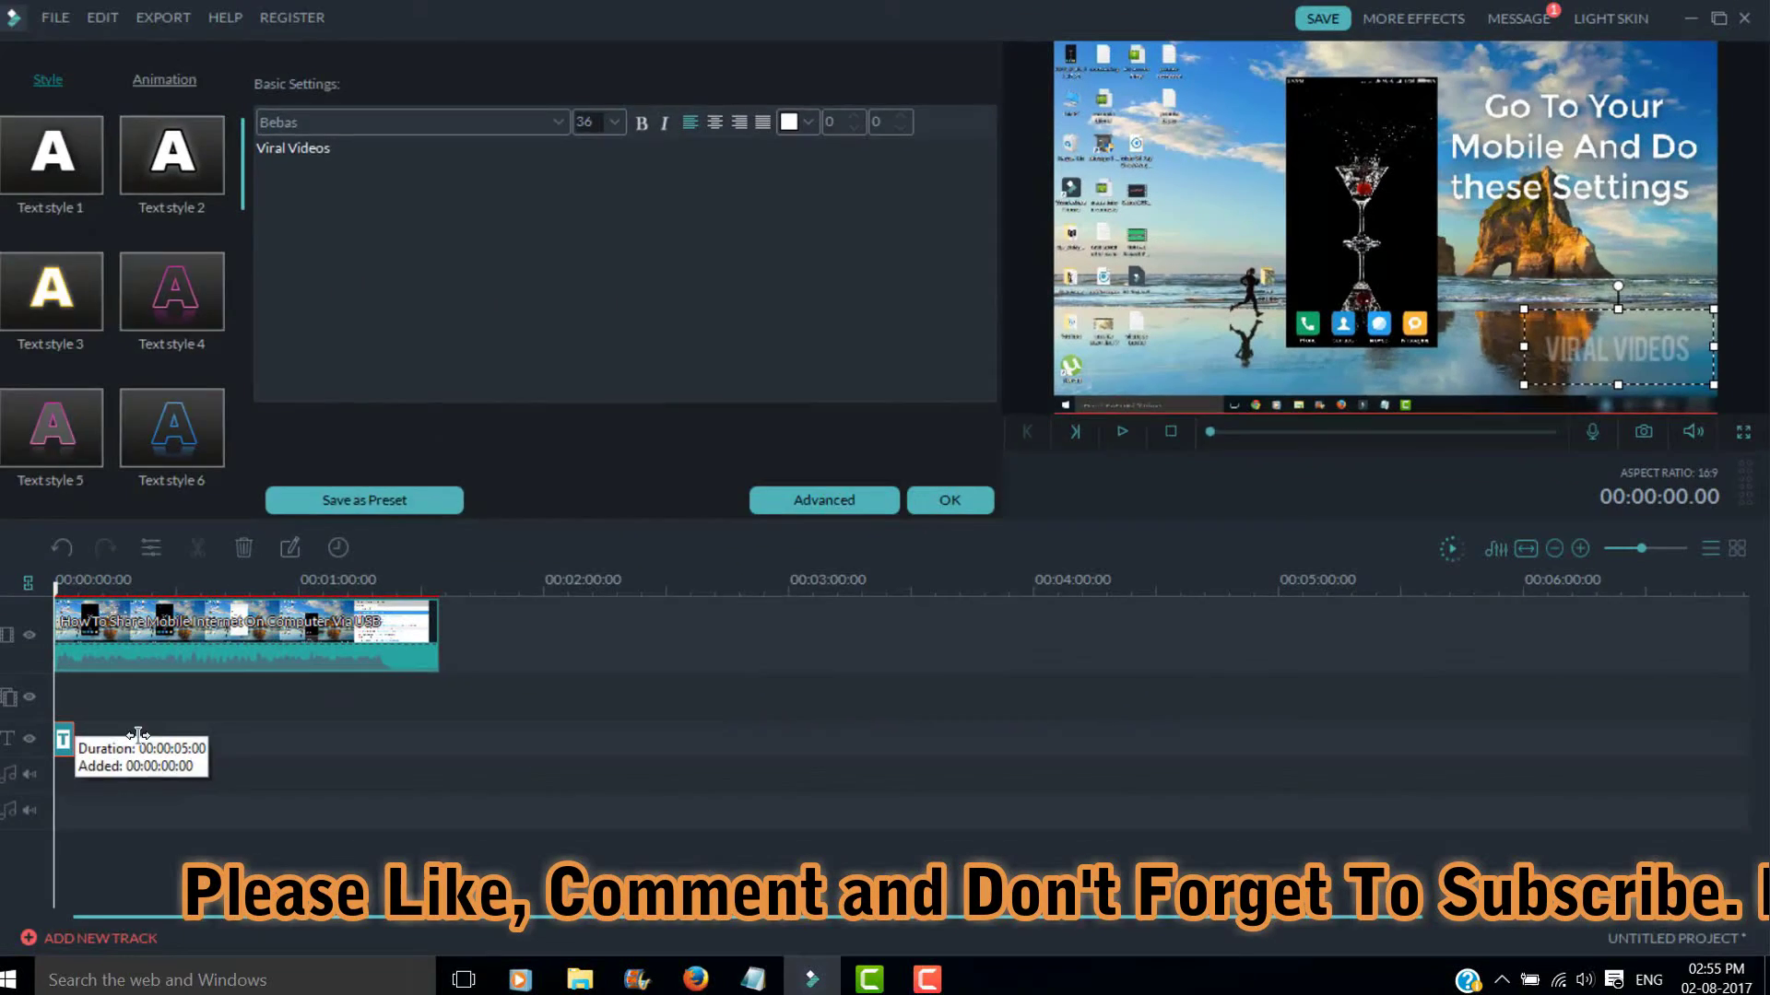
left_click_drag(138, 739, 415, 743)
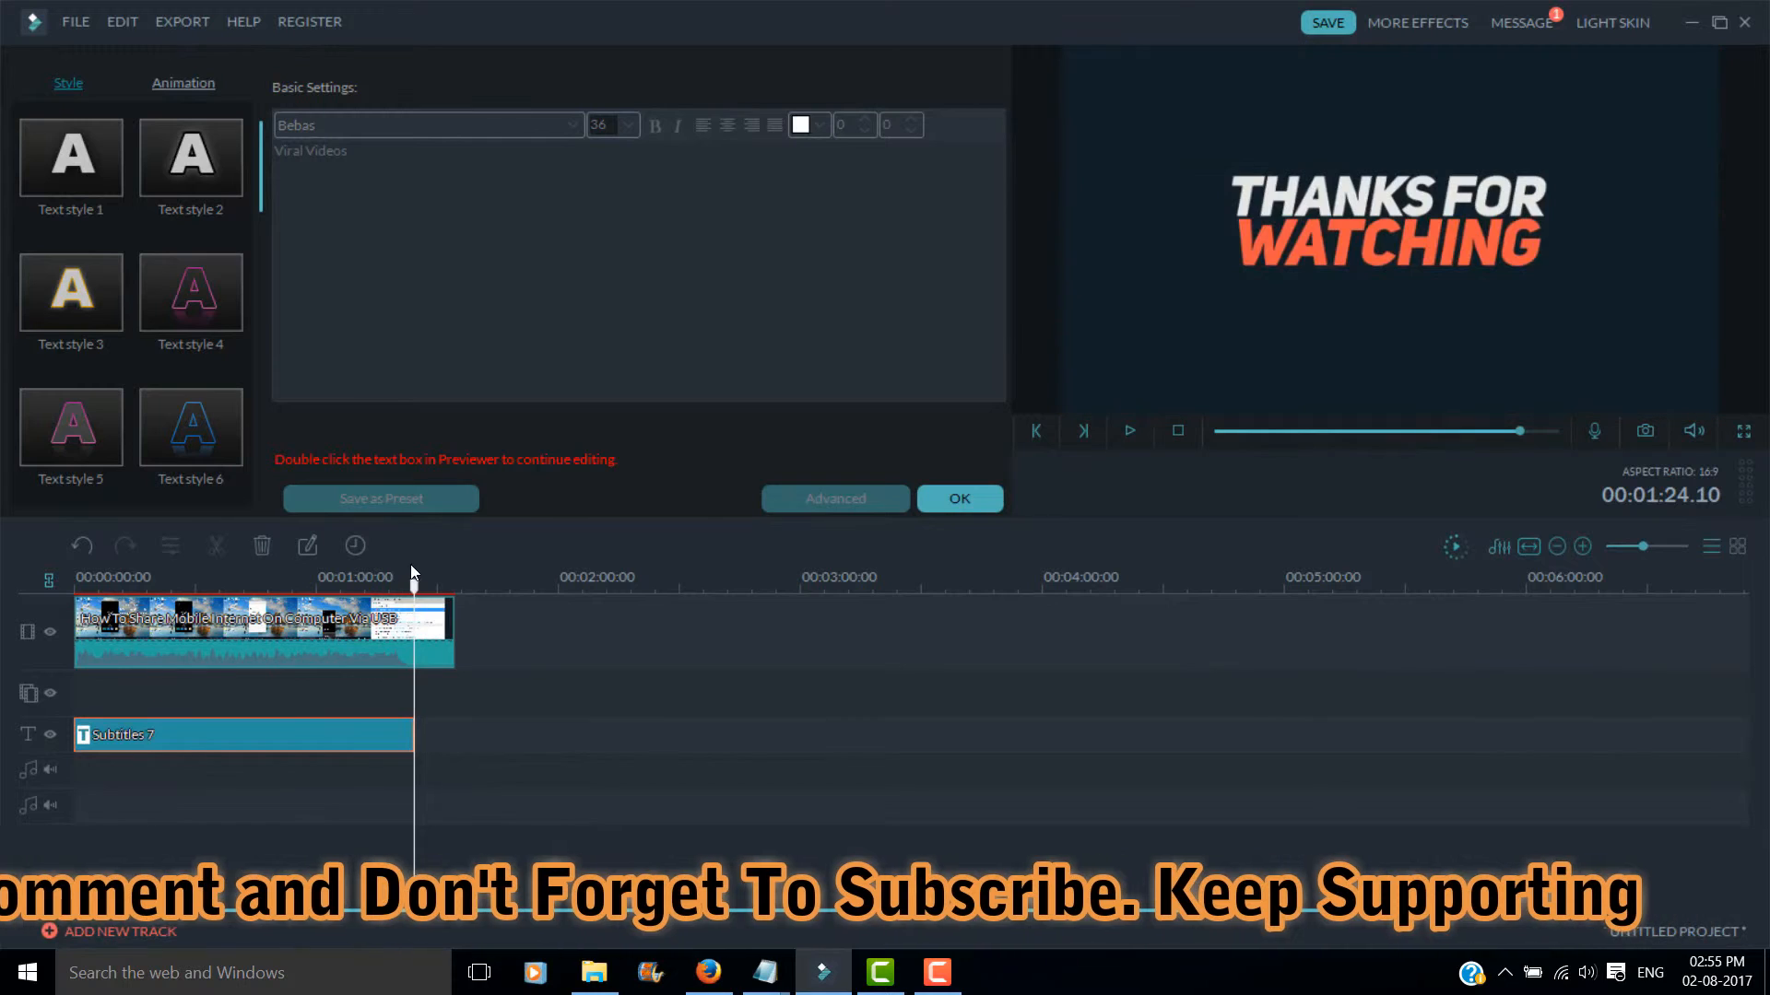
- Finish lengthening the text clip, then play and pause the opening to check the watermark
left_click_drag(415, 588, 74, 590)
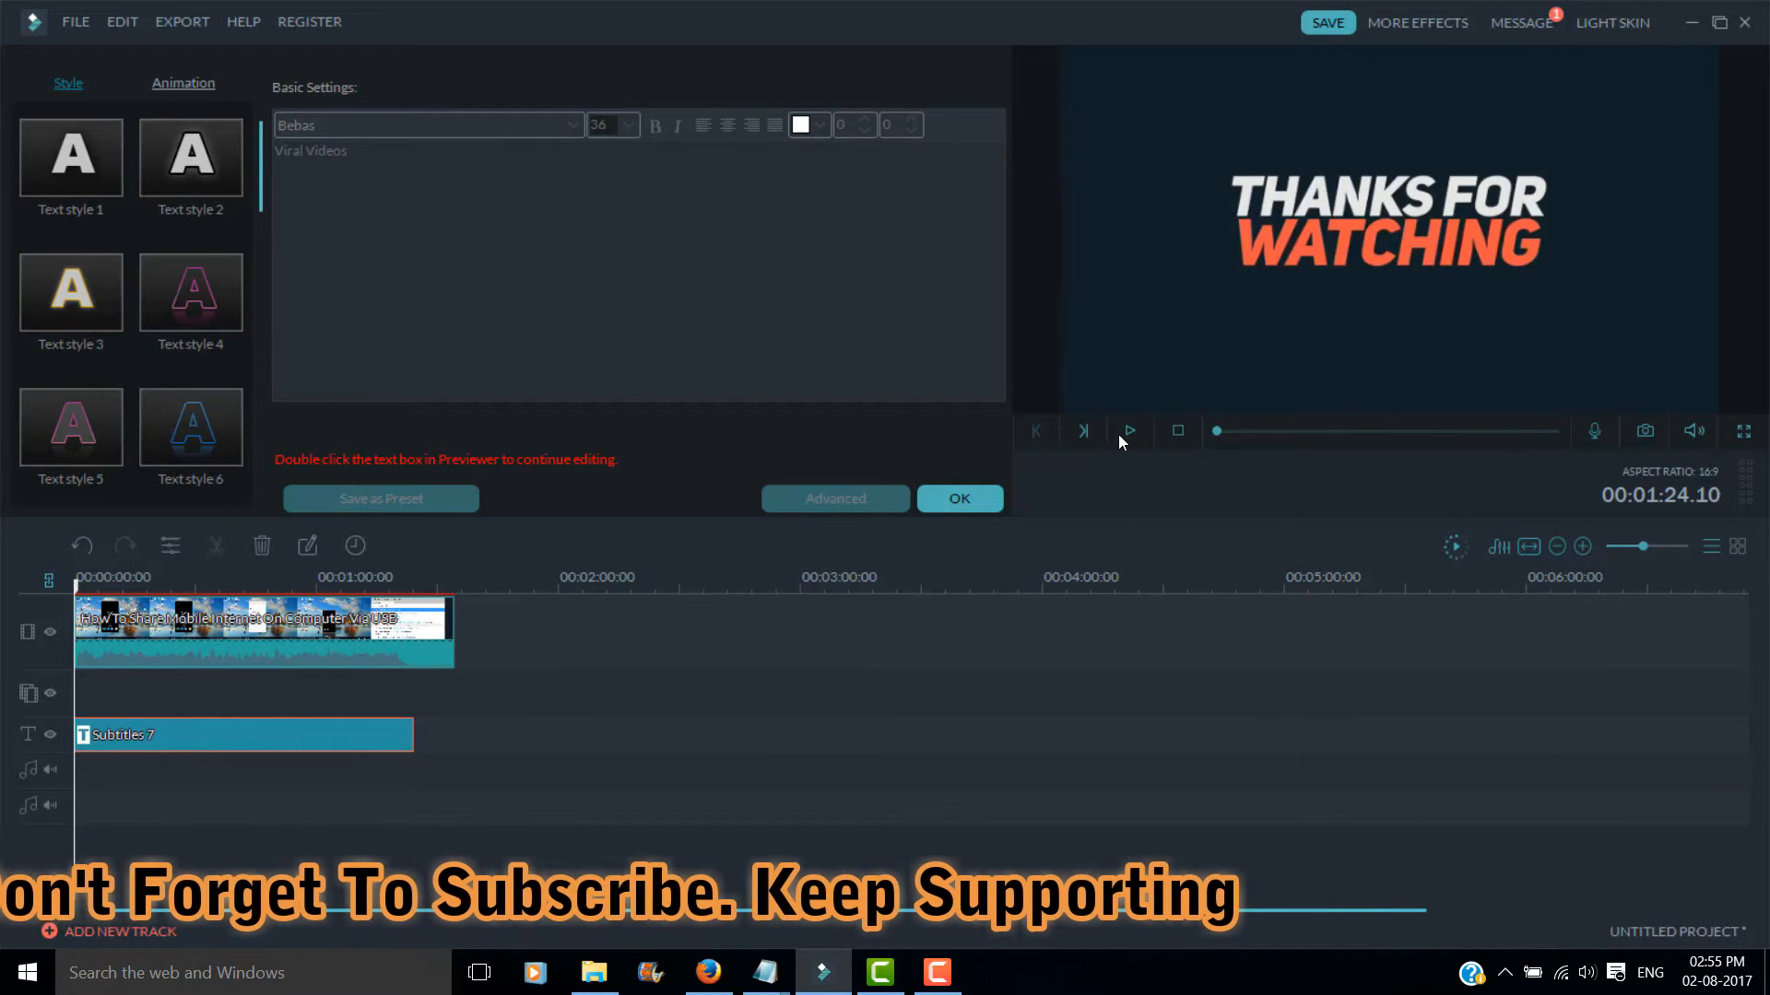
key("space")
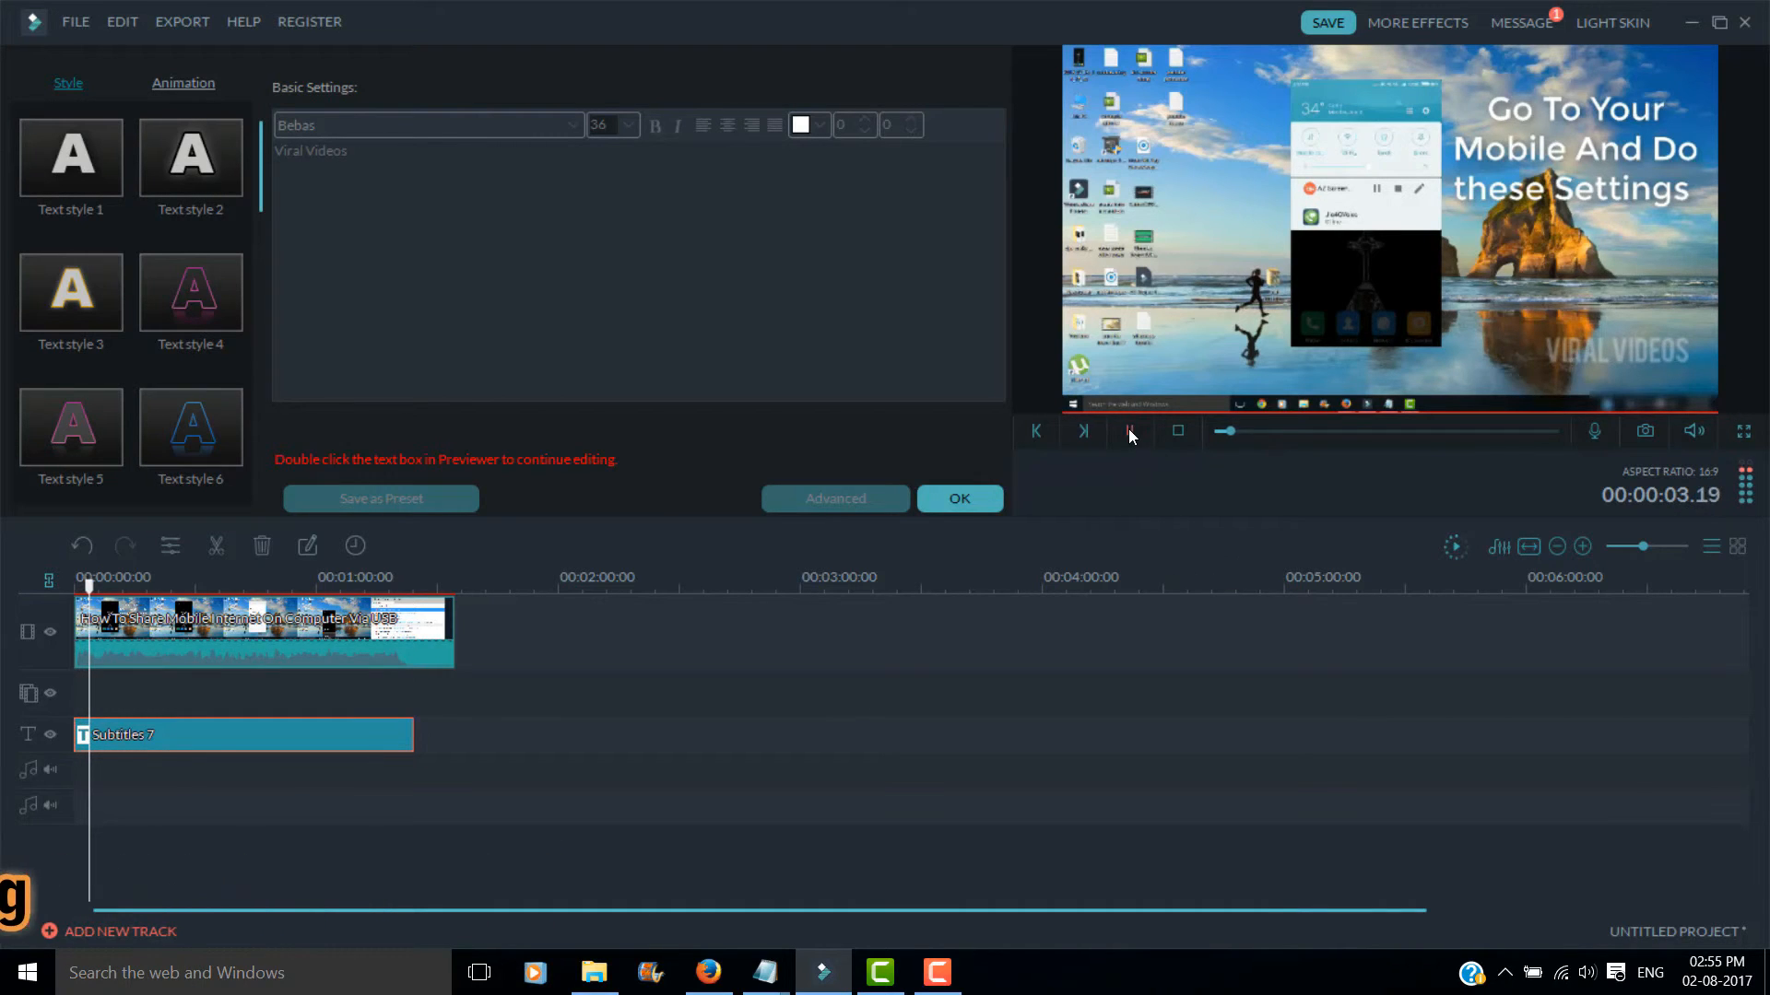
key("space")
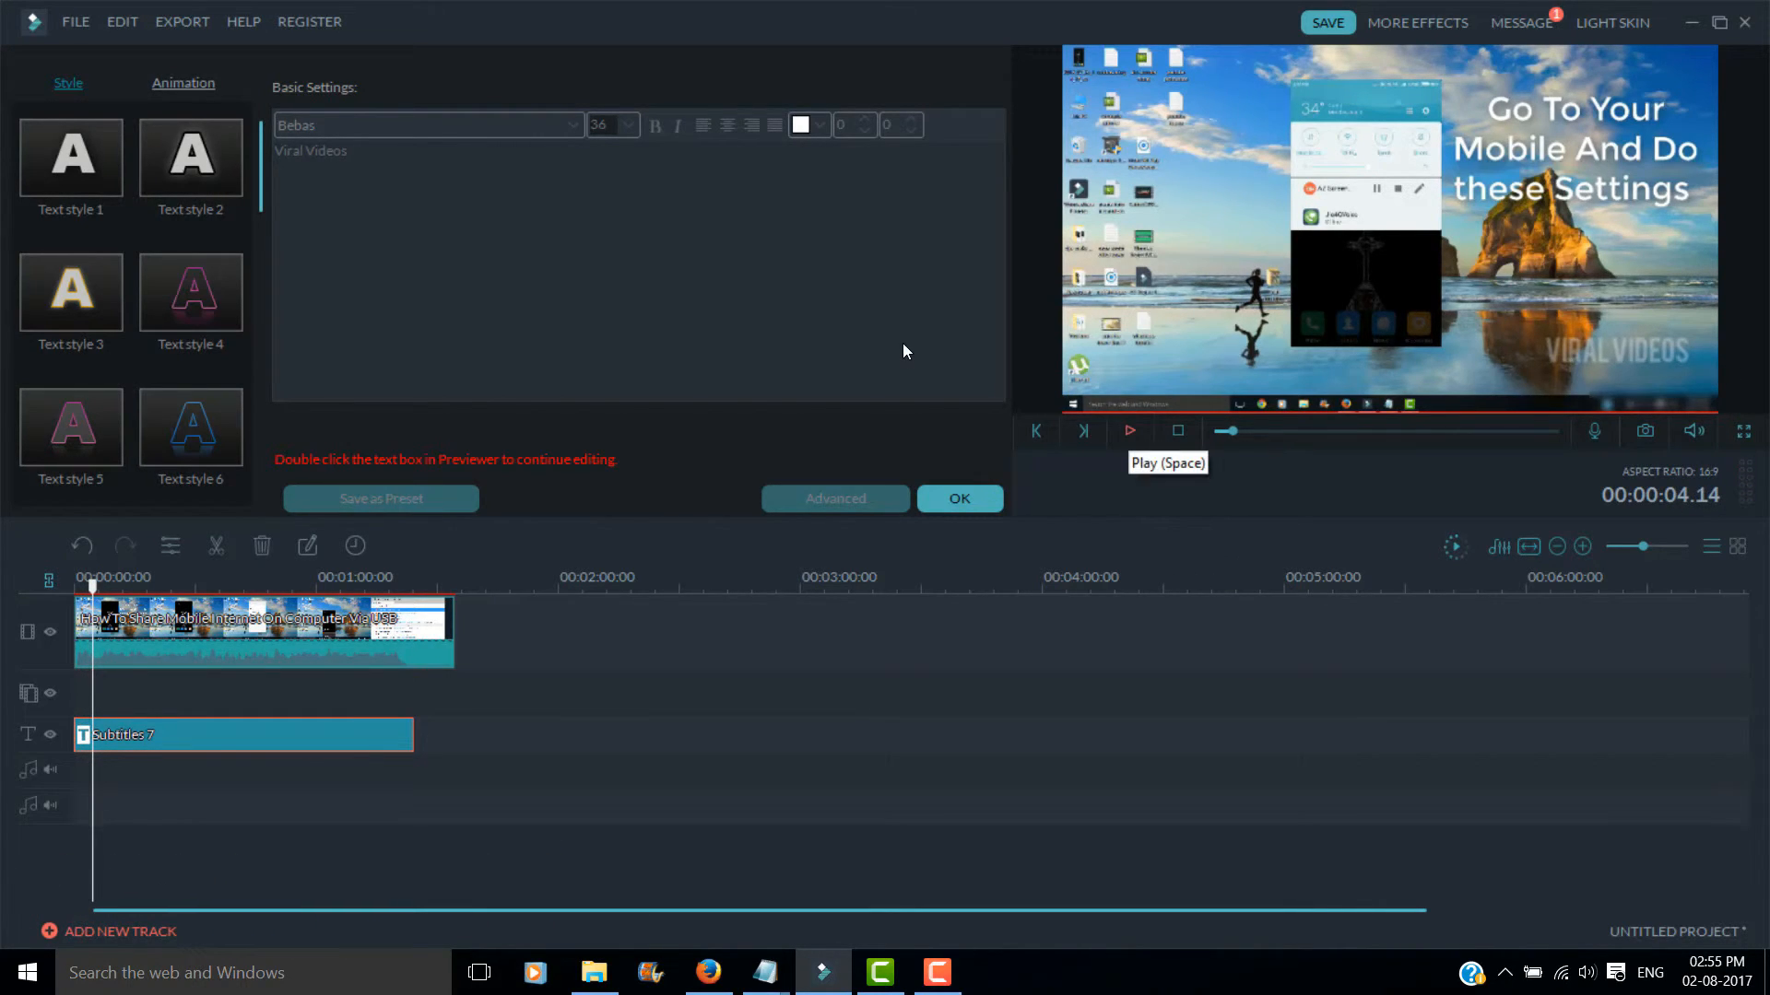